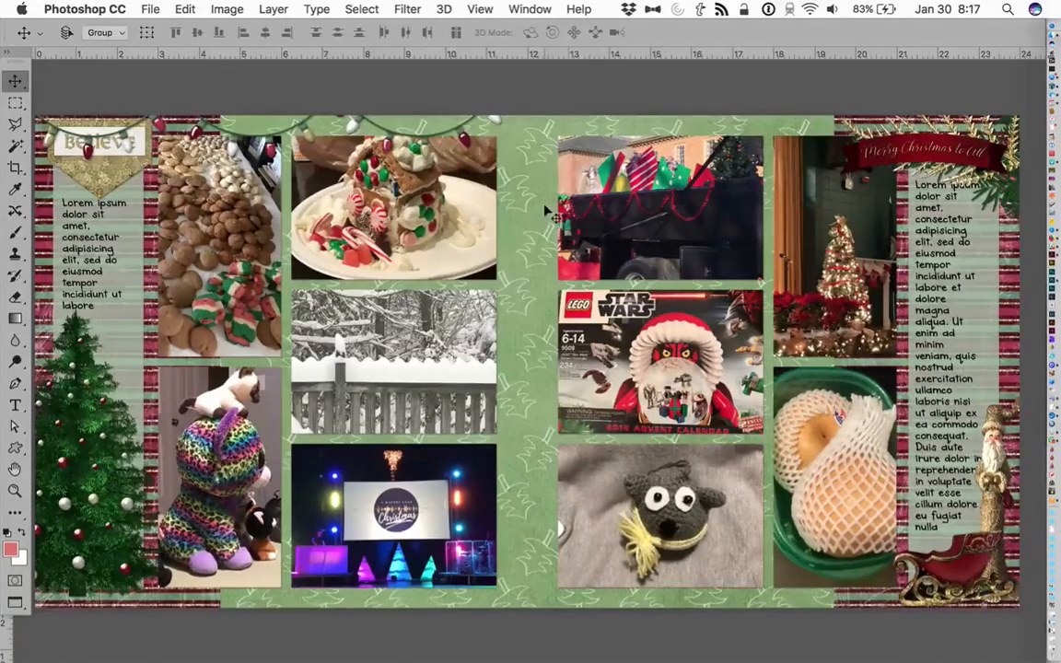
# - Enlarge the canvas to 24.5 inches wide by 12.5 inches high, anchored at the centre
pyautogui.press('super+alt+c')
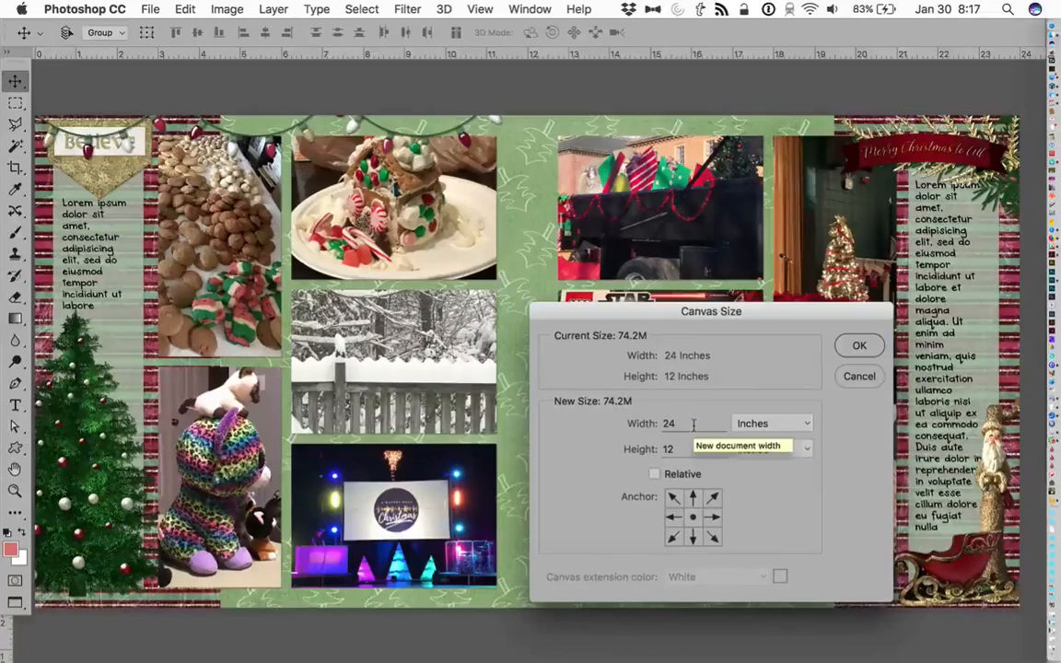
pyautogui.write('5')
pyautogui.press('Tab')
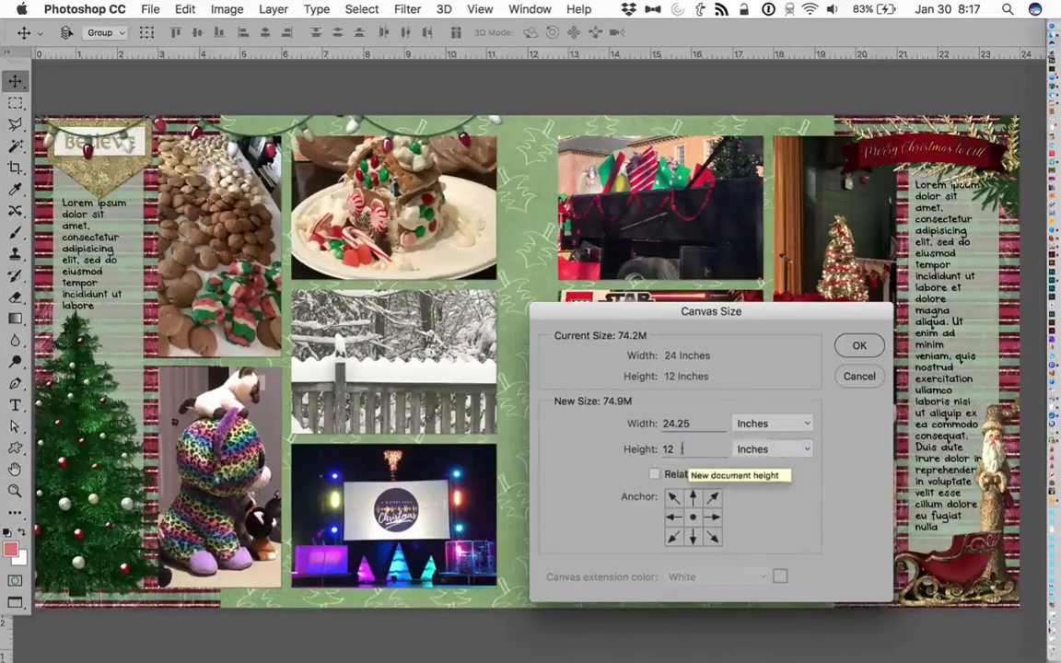
pyautogui.write('12.25')
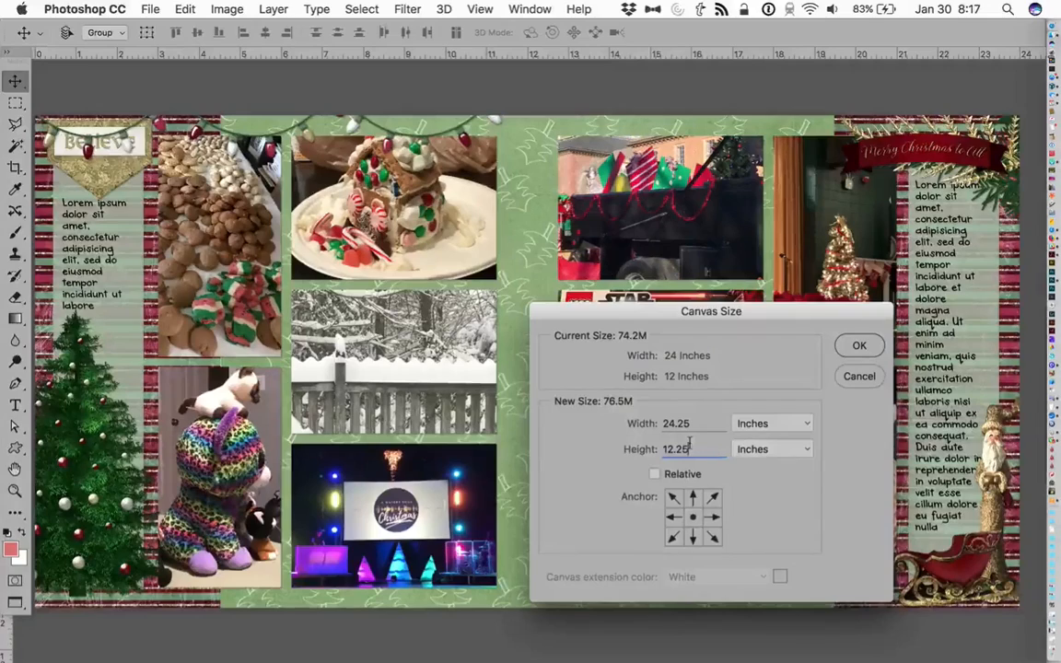
pyautogui.click(679, 424)
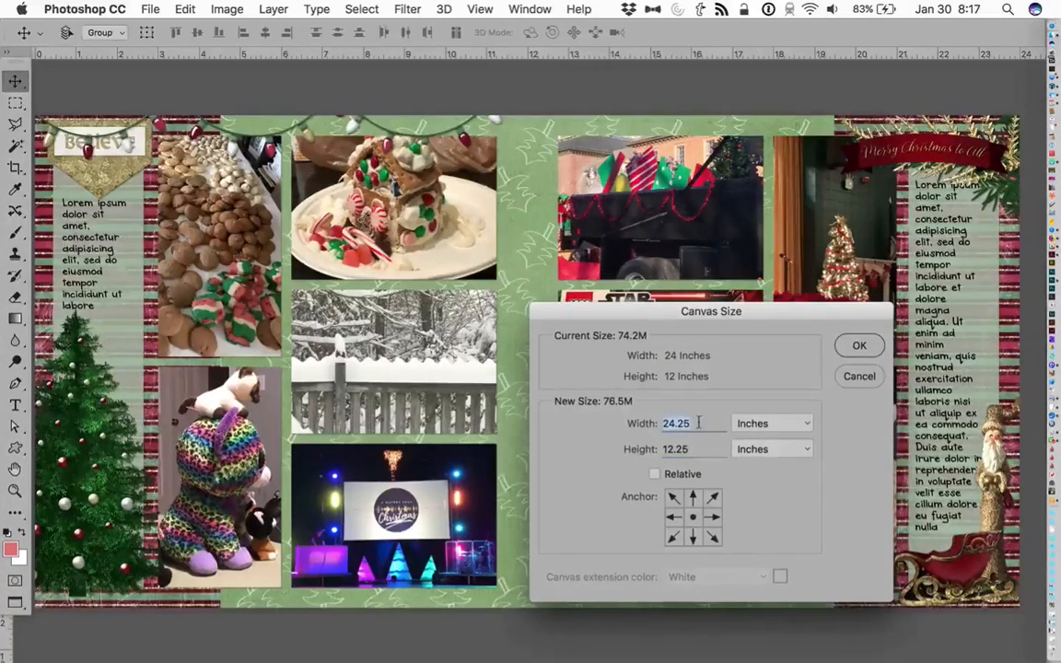
pyautogui.press('BackSpace')
pyautogui.click(679, 449)
pyautogui.press('BackSpace')
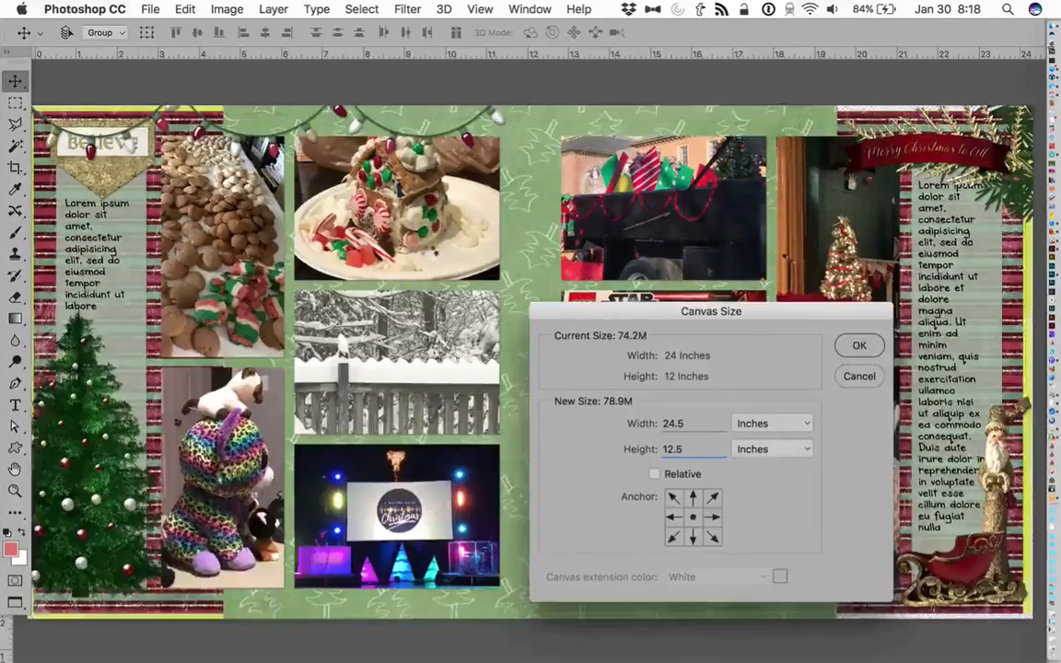
pyautogui.press('Return')
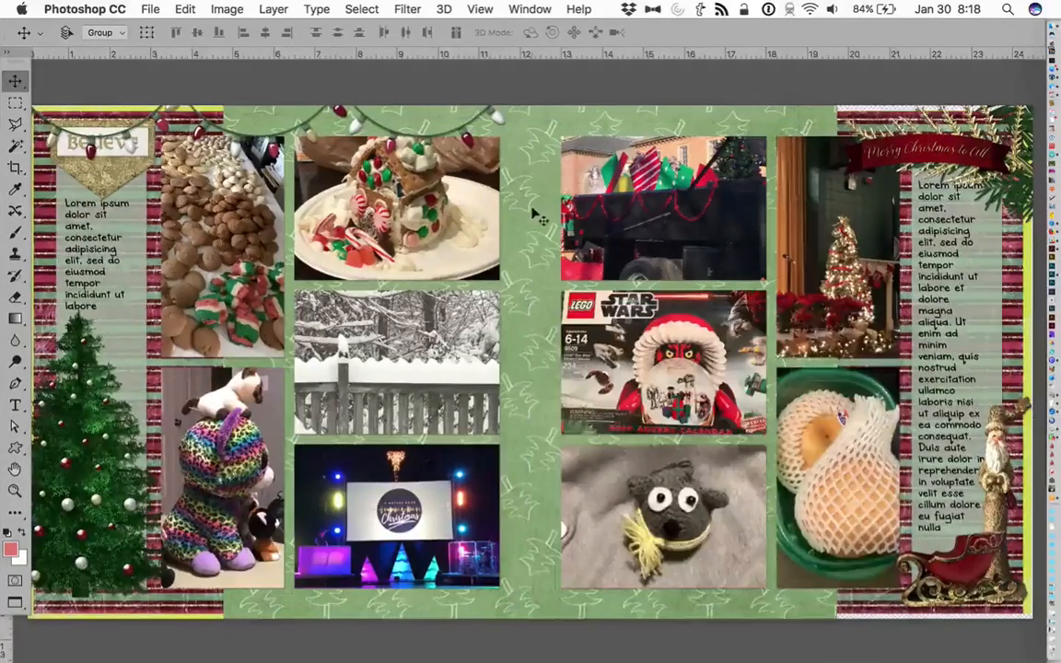
# - Inspect both outer edges of the enlarged spread and display the Layers panel
pyautogui.hscroll(-5, 537, 218)
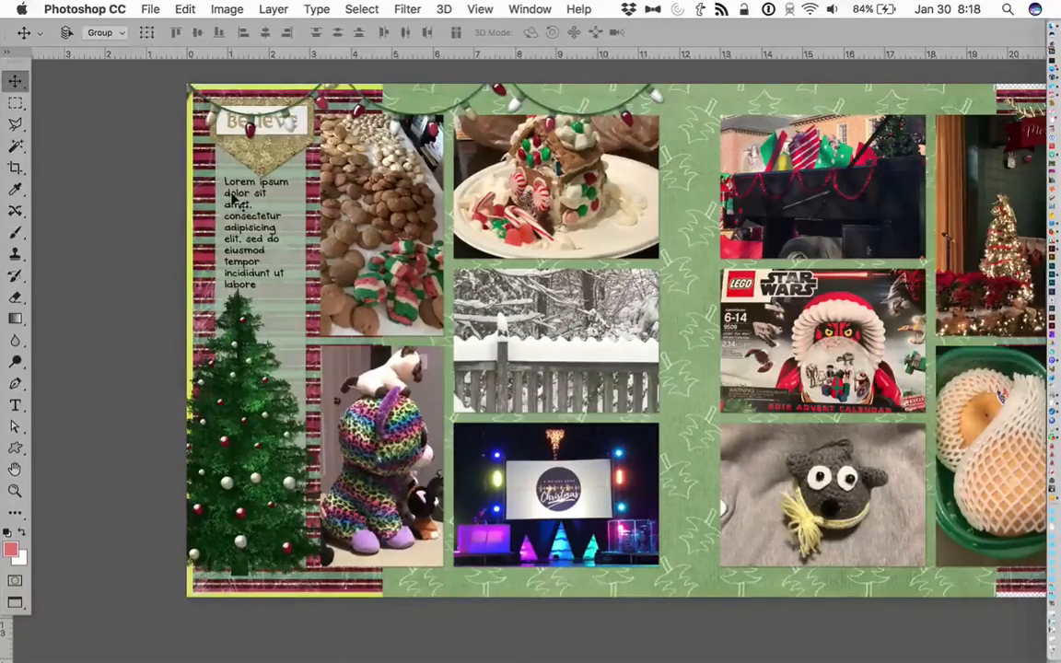
pyautogui.hscroll(7, 230, 196)
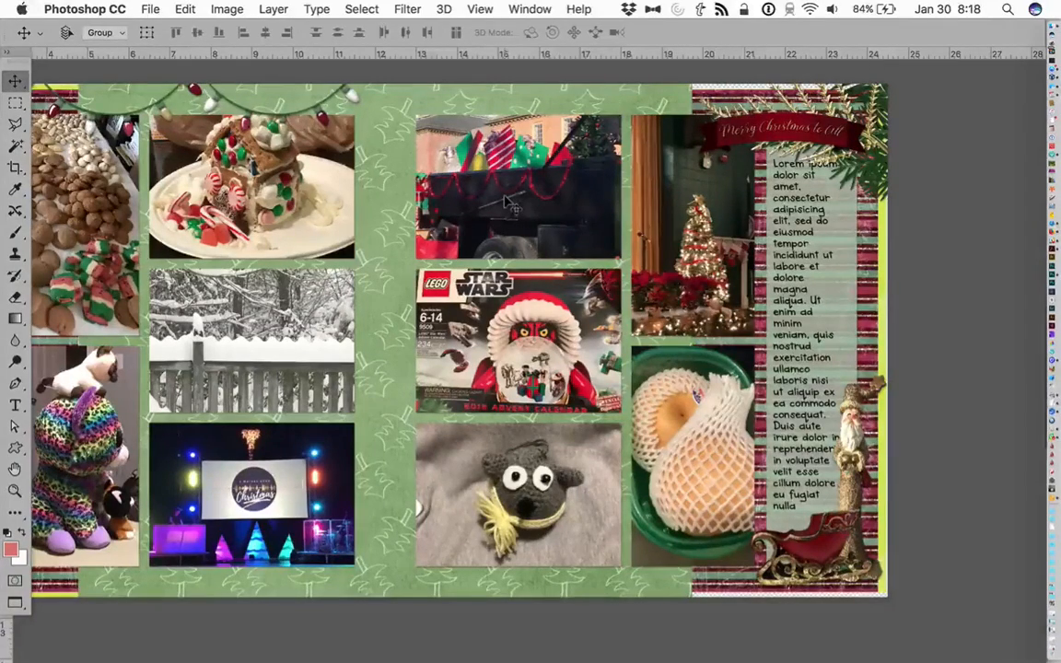
pyautogui.click(534, 9)
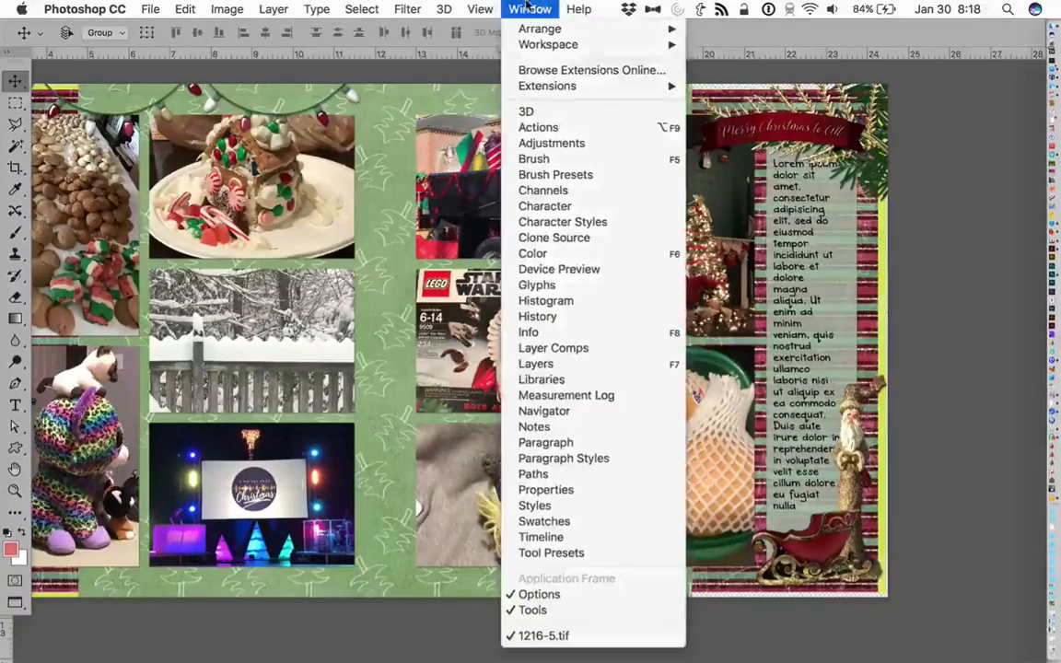
pyautogui.click(592, 367)
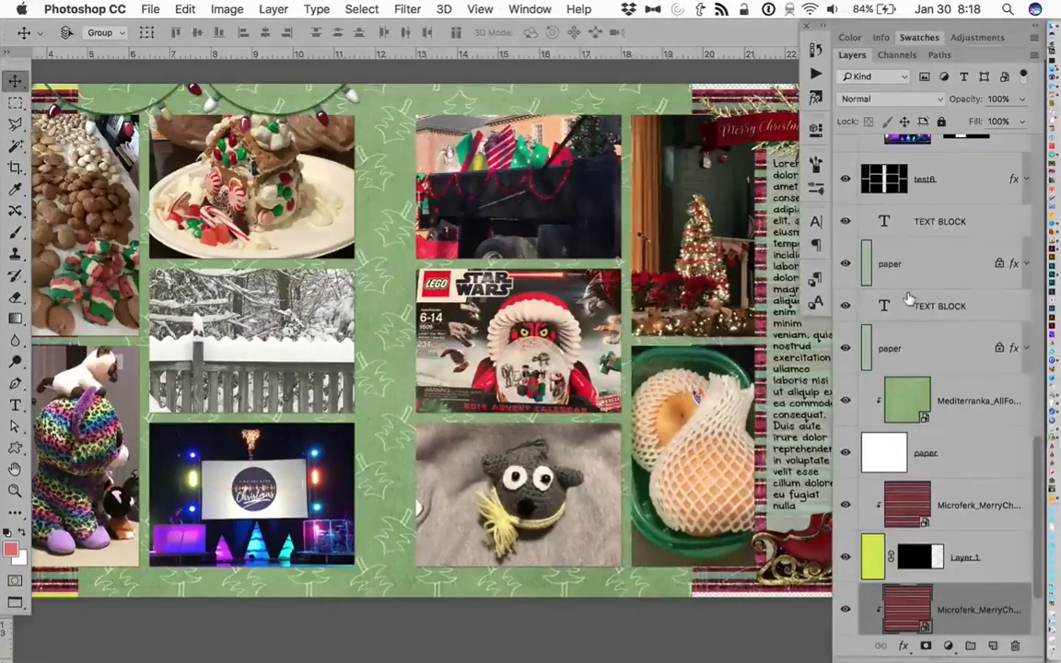
# - Scale the two yellow-green base layers, Layer 1 and the background, together to about 102.2% so they cover the enlarged canvas
pyautogui.hscroll(-10, 639, 296)
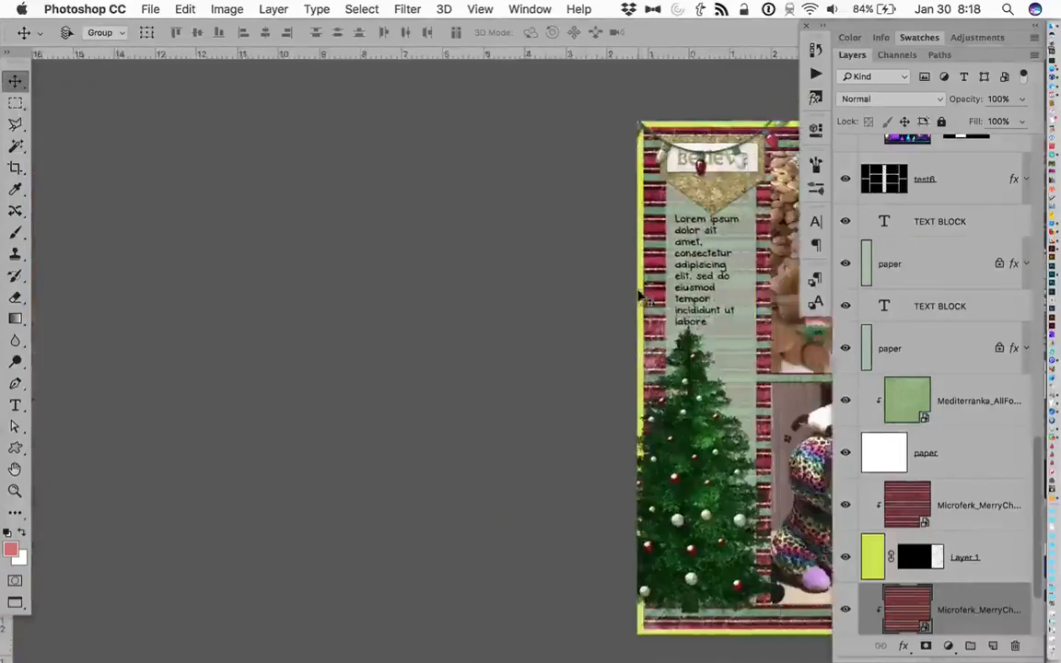
pyautogui.hscroll(3, 640, 296)
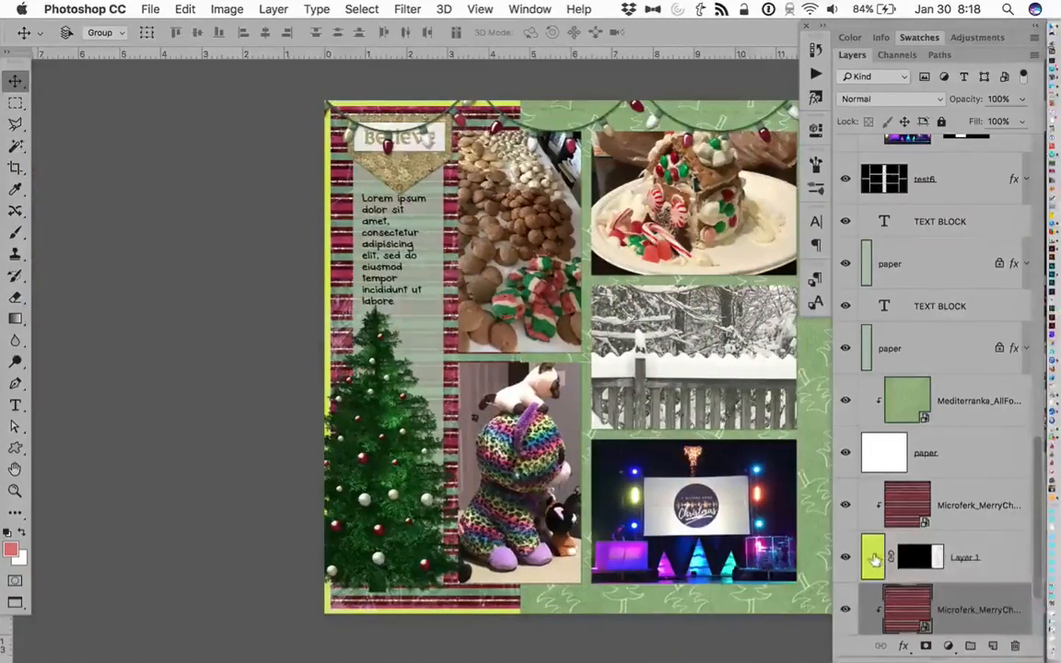
pyautogui.scroll(-3, 874, 559)
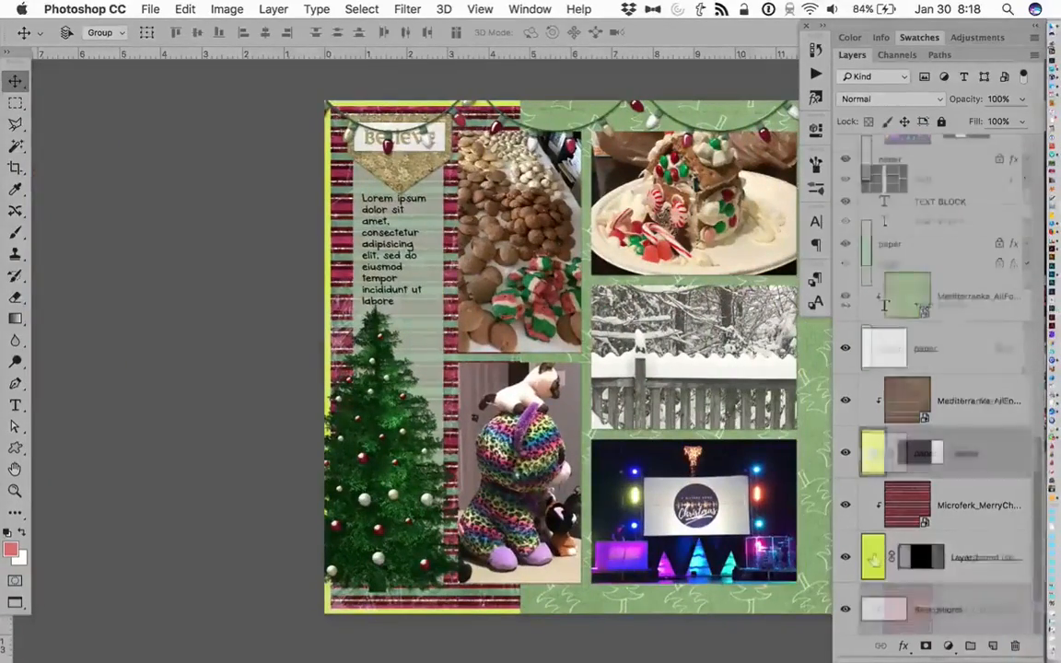
pyautogui.keyDown('super'); pyautogui.click(988, 559); pyautogui.keyUp('super')
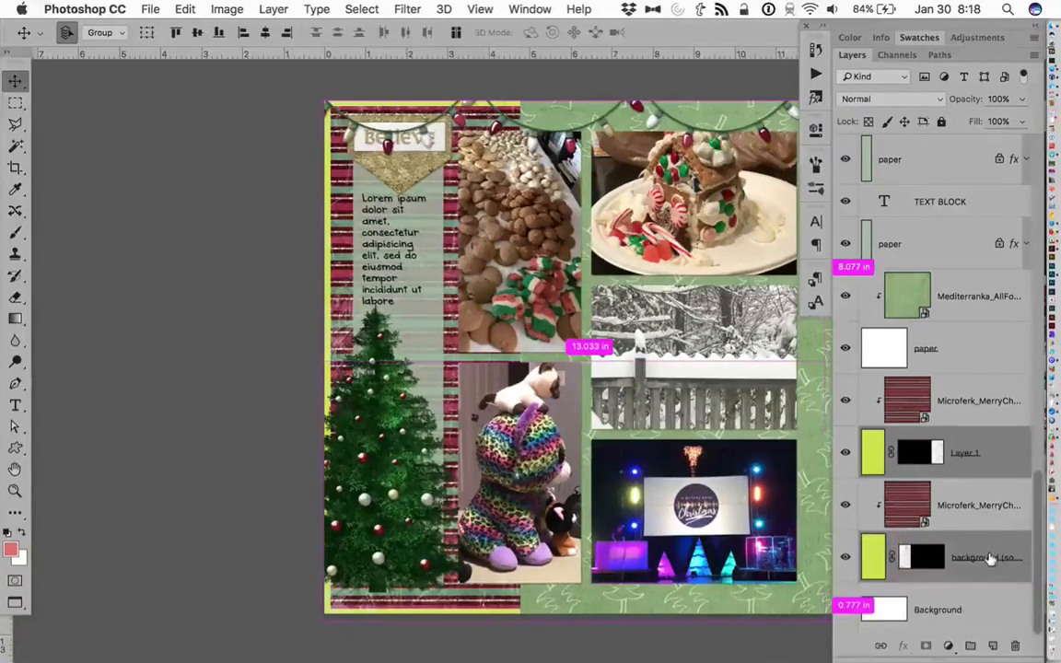
pyautogui.press('super+t')
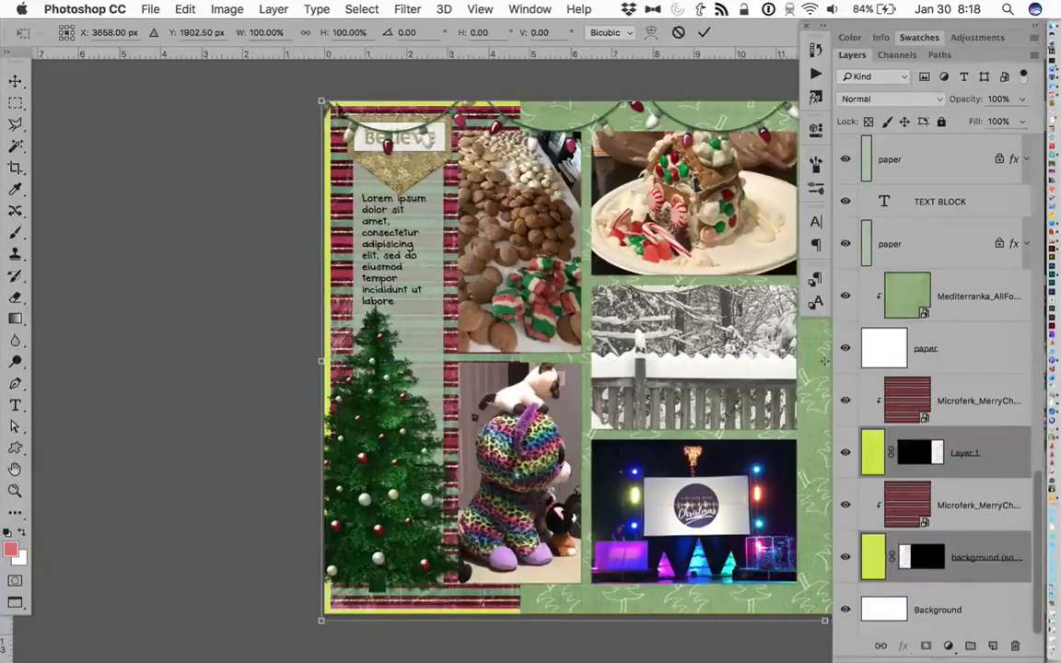
pyautogui.hscroll(10, 313, 96)
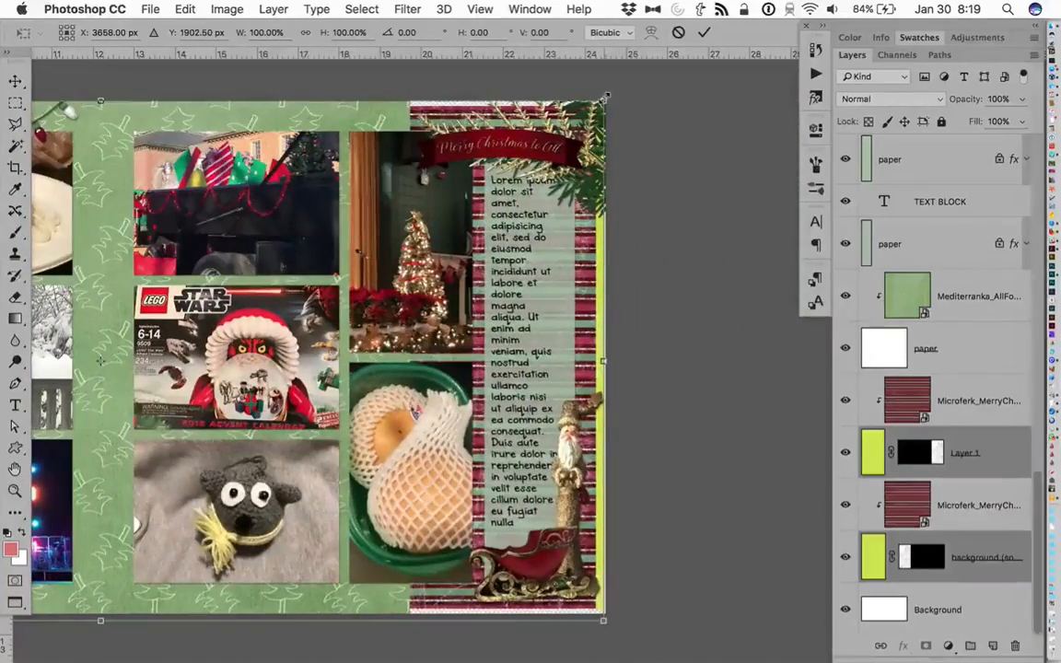
pyautogui.moveTo(605, 94); pyautogui.dragTo(600, 238)
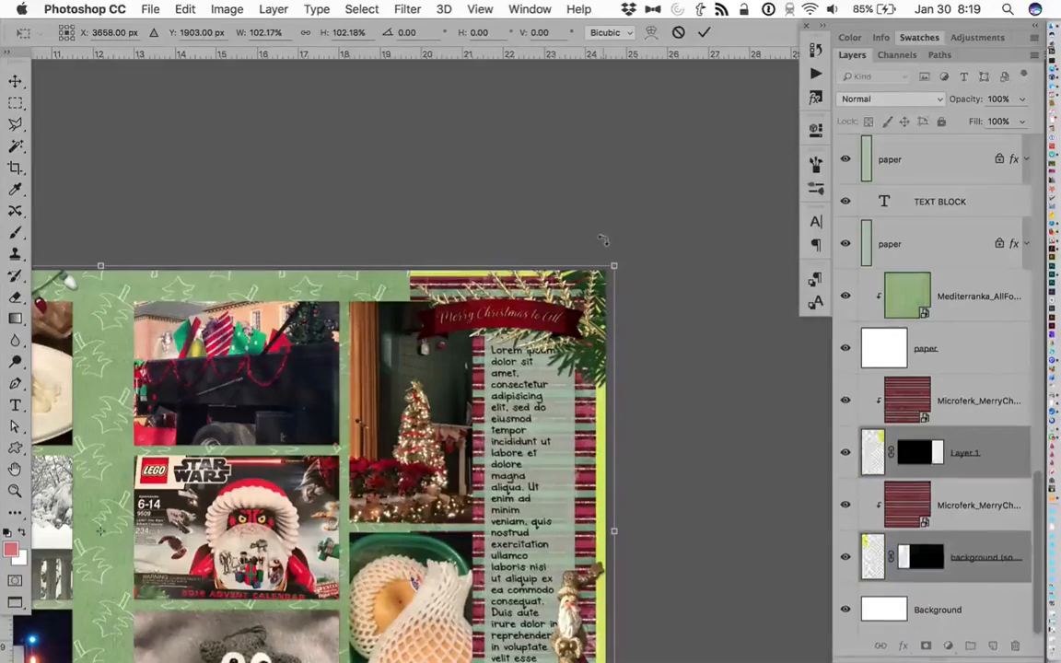
pyautogui.press('Return')
# - Scale both clipped red striped Microferk paper layers together to 102.56% so they extend past the canvas edges
pyautogui.scroll(-5, 605, 244)
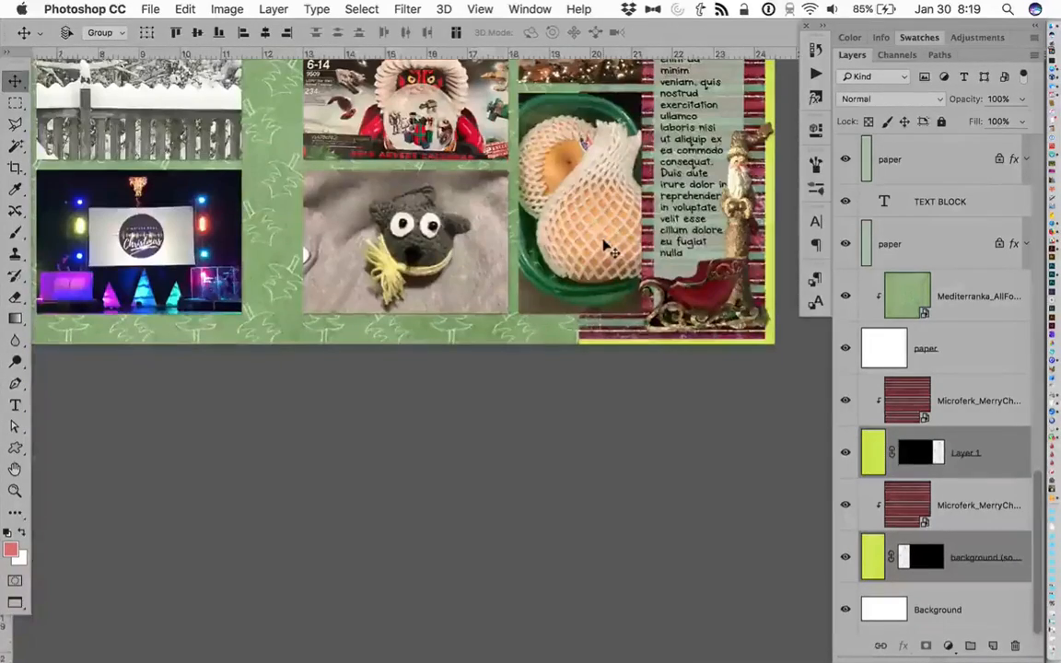
pyautogui.hscroll(-8, 606, 243)
pyautogui.hscroll(-3, 606, 244)
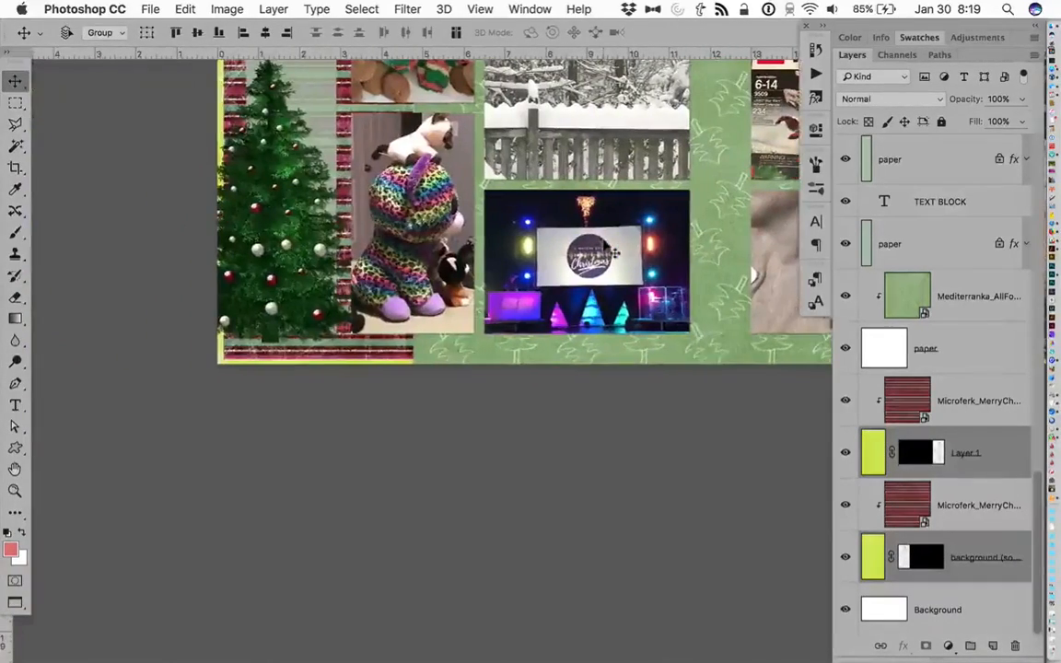
pyautogui.click(974, 406)
pyautogui.keyDown('super'); pyautogui.click(974, 505); pyautogui.keyUp('super')
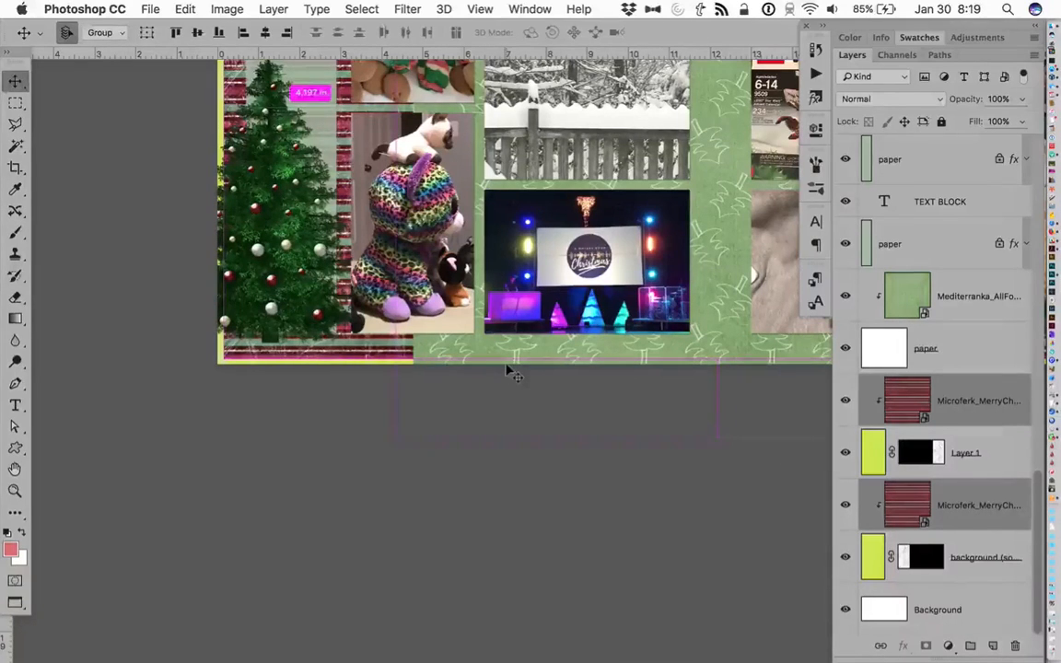
pyautogui.press('super+t')
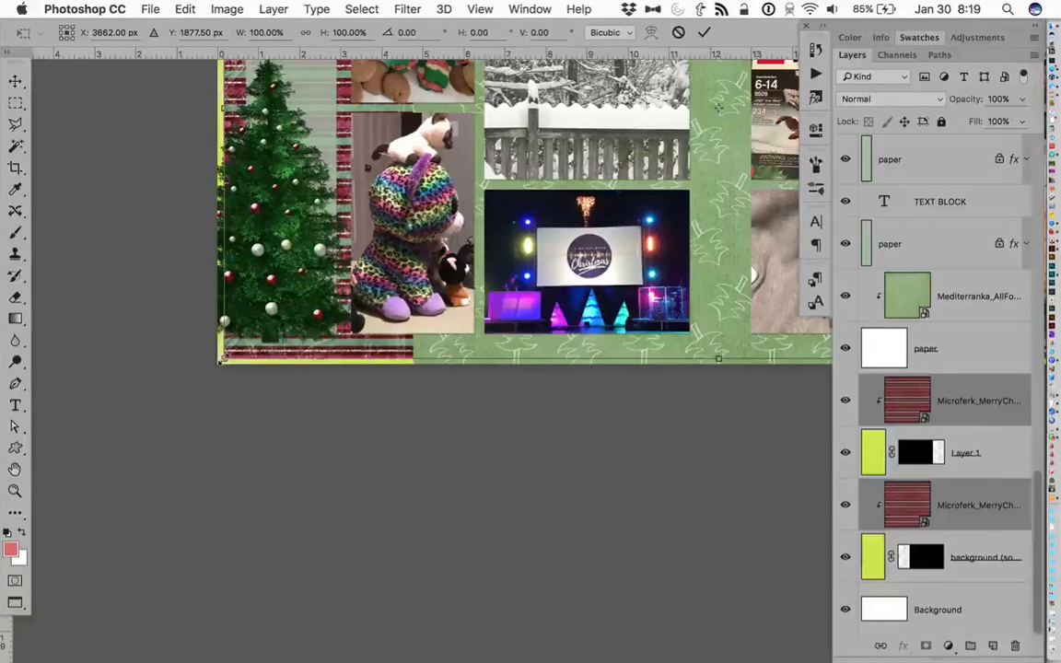
pyautogui.moveTo(219, 362); pyautogui.dragTo(210, 367)
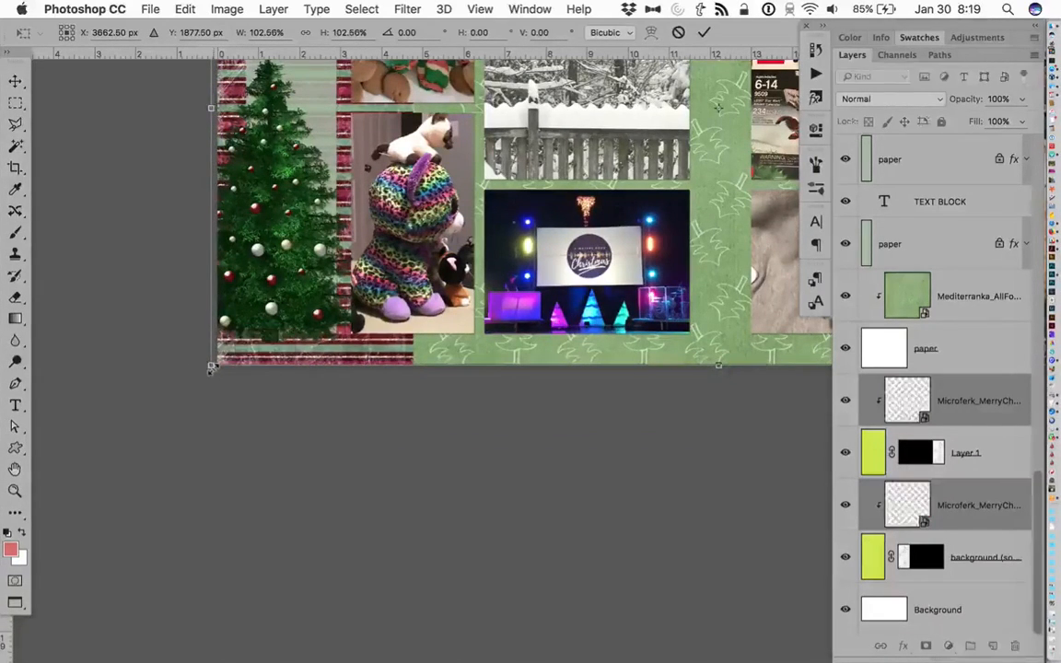
pyautogui.press('Return')
# - Check the striped borders on both pages and resize the clipped green Mediterranka paper layer to cover the enlarged canvas
pyautogui.scroll(6, 430, 419)
pyautogui.hscroll(3, 430, 419)
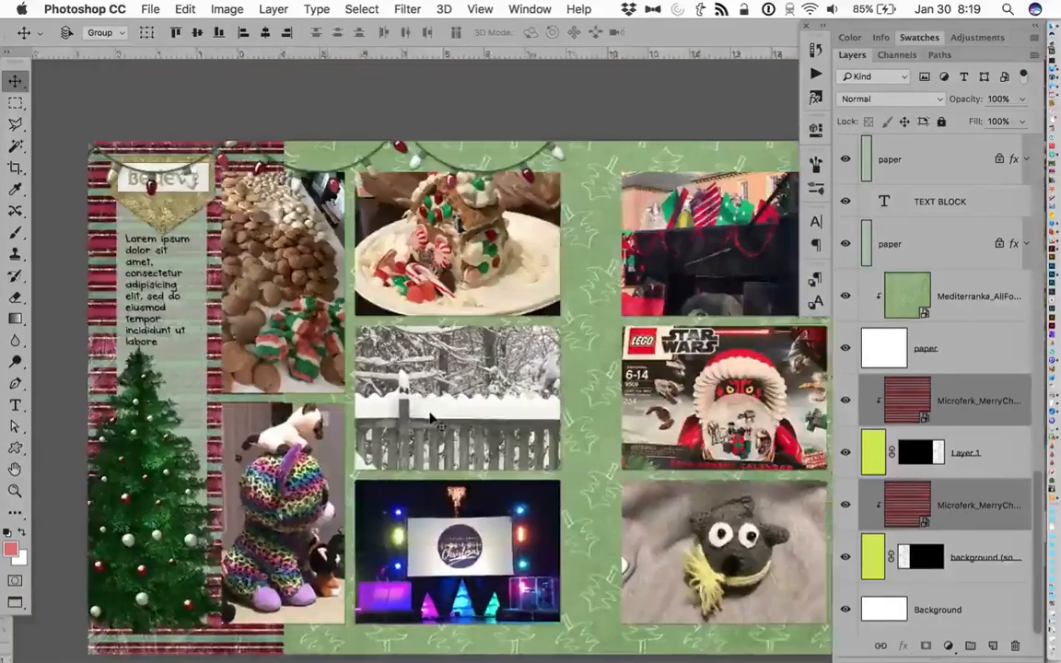
pyautogui.hscroll(7, 433, 419)
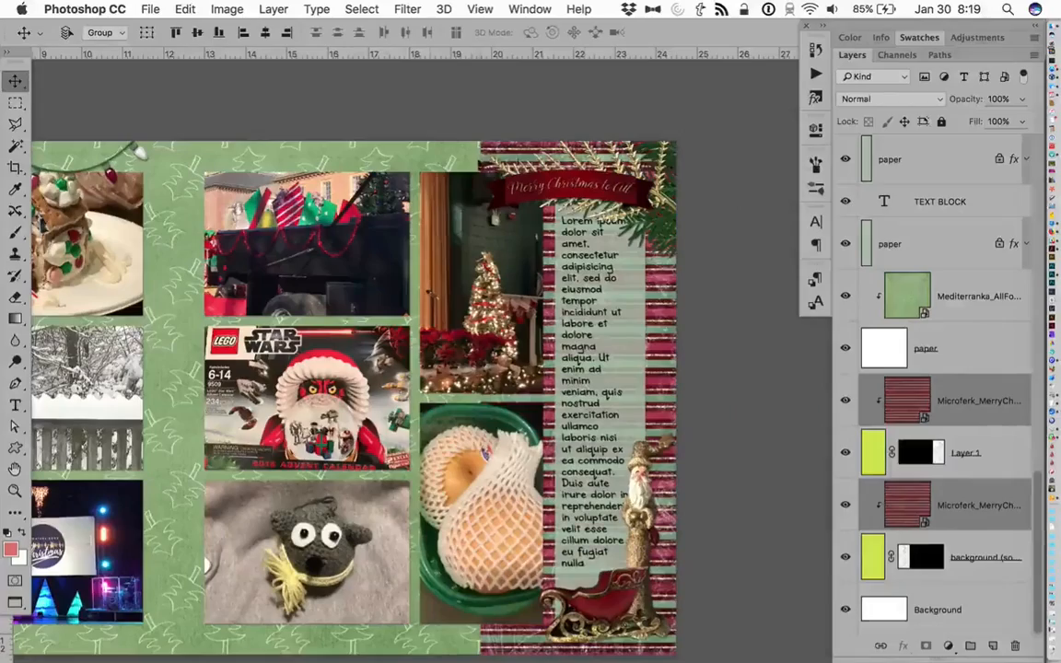
pyautogui.scroll(-2, 656, 293)
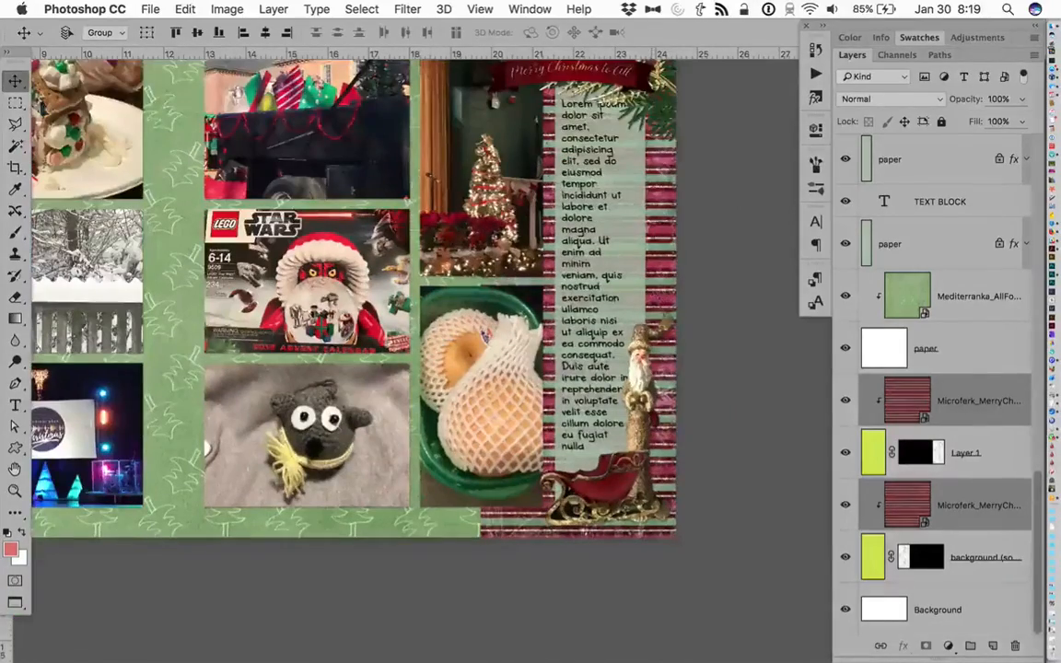
pyautogui.hscroll(-1, 465, 452)
pyautogui.hscroll(-4, 465, 451)
pyautogui.scroll(1, 465, 451)
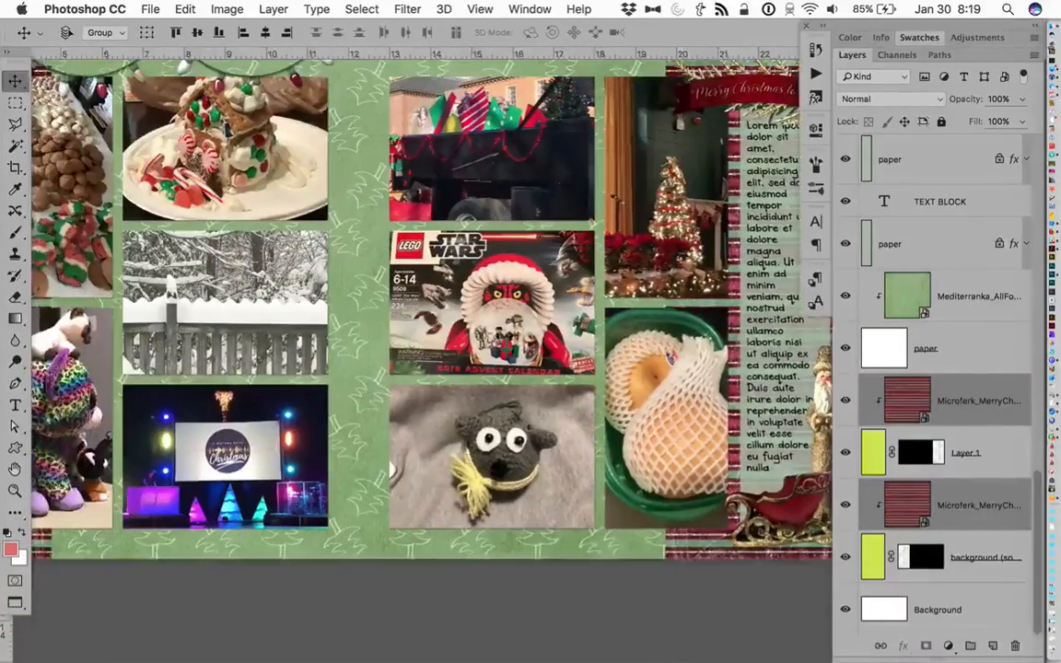
pyautogui.click(966, 300)
pyautogui.hotkey('ctrl', 't')
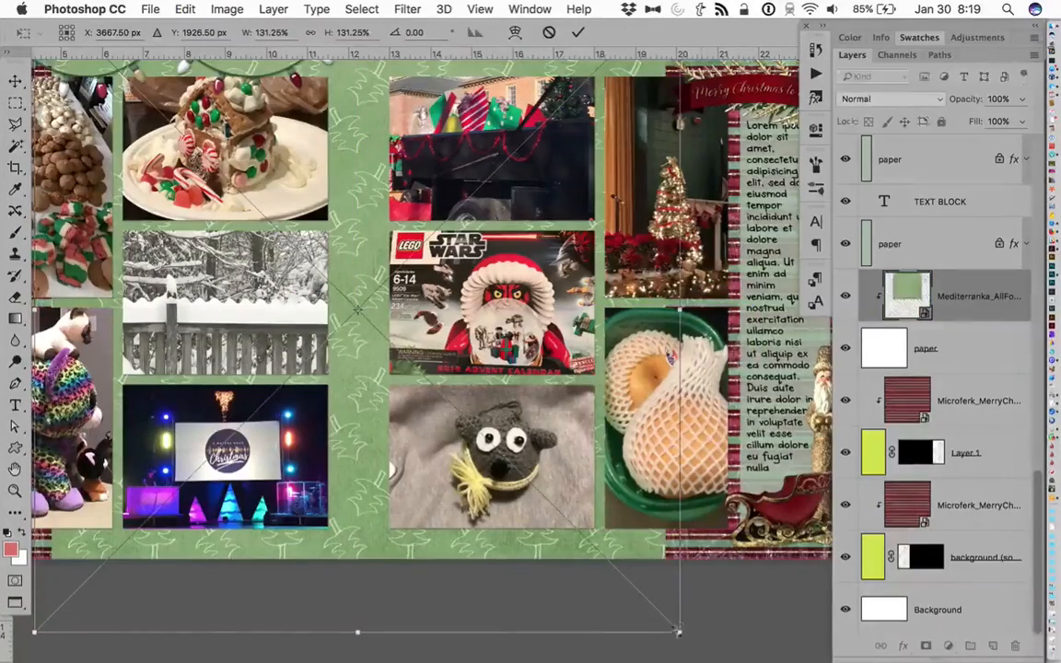
pyautogui.moveTo(678, 637); pyautogui.dragTo(678, 445)
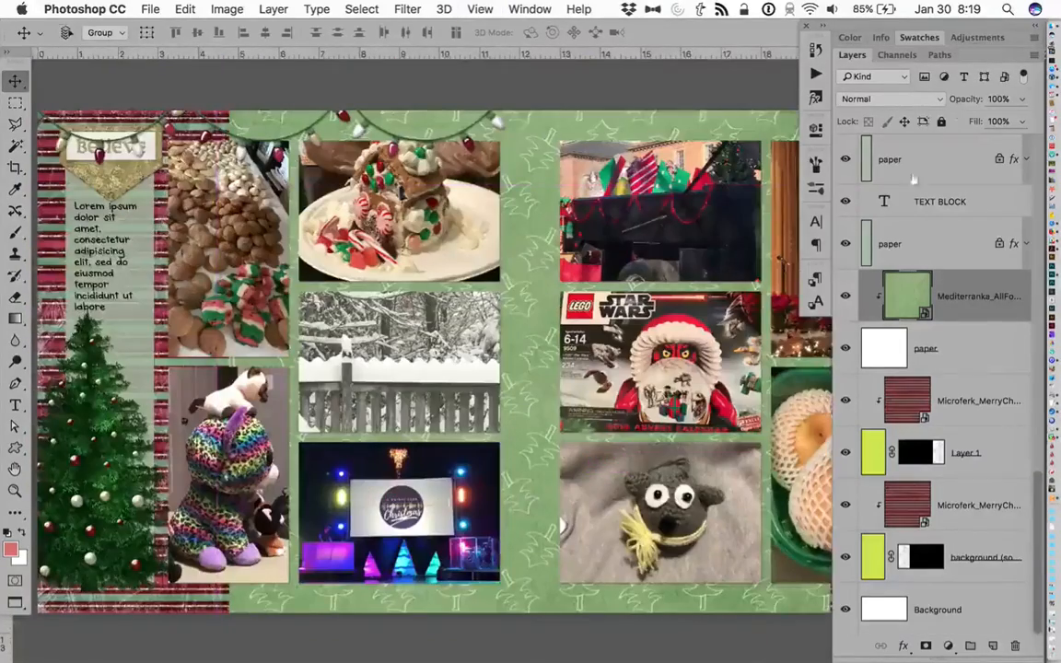
# - Hide the side panels and save the spread as a JPEG with quality 10 (Maximum) and the Baseline Optimized format
pyautogui.hotkey('shift', 'Tab')
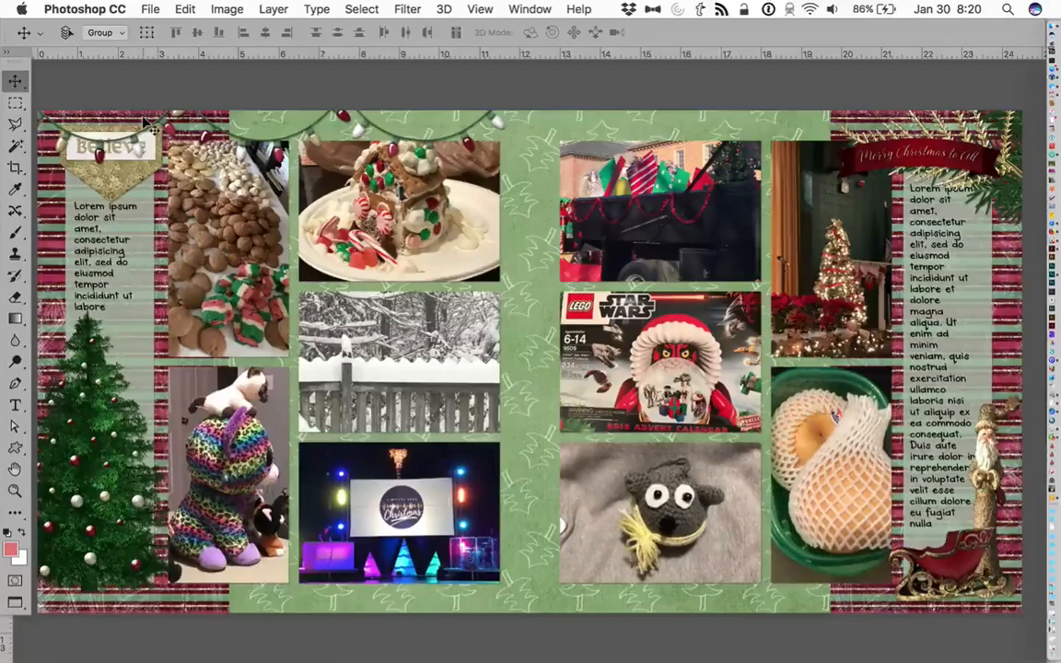
pyautogui.click(150, 9)
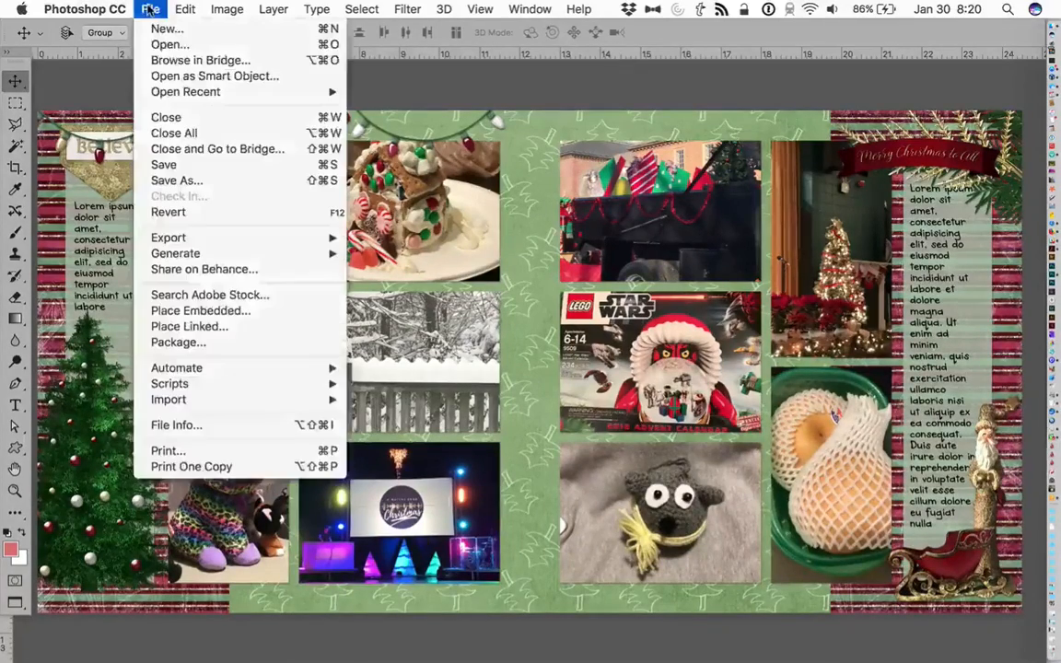
pyautogui.click(179, 175)
pyautogui.click(859, 647)
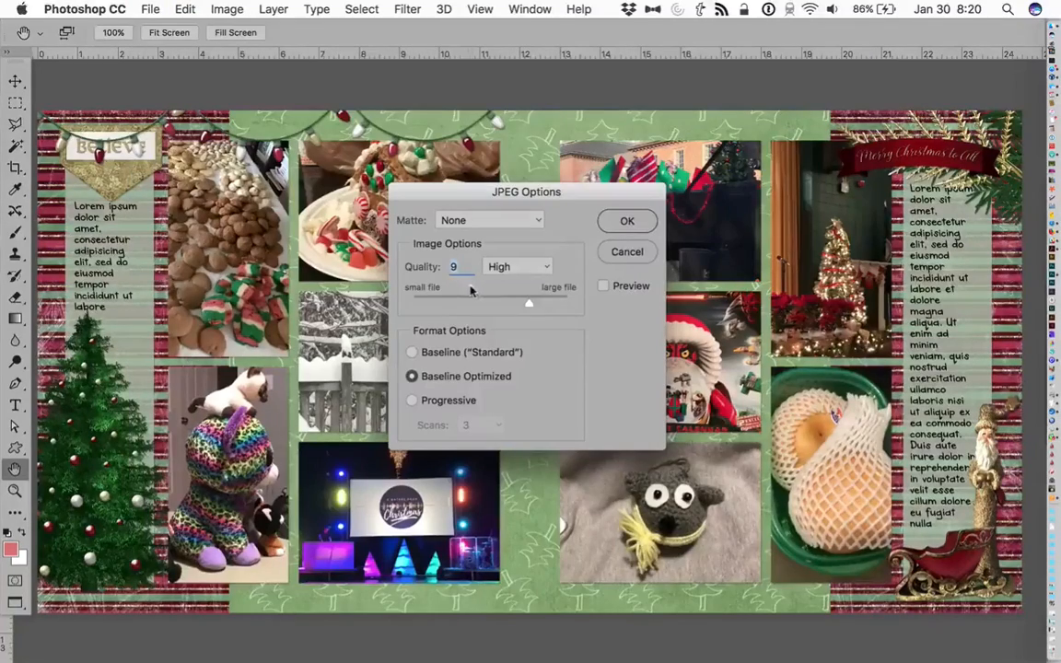
pyautogui.write('10')
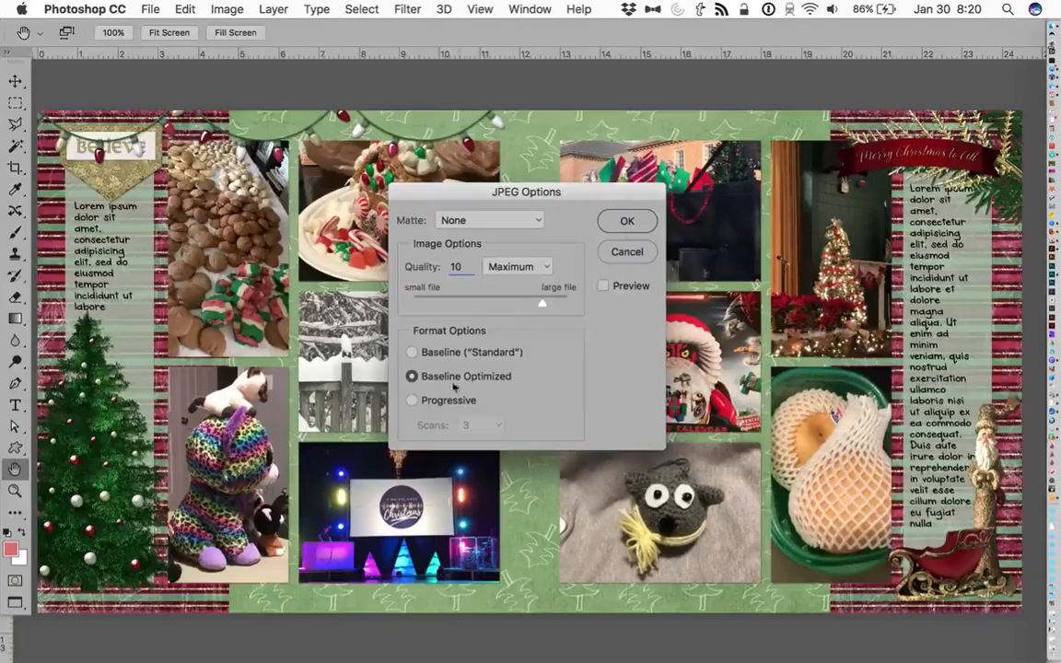
pyautogui.click(629, 221)
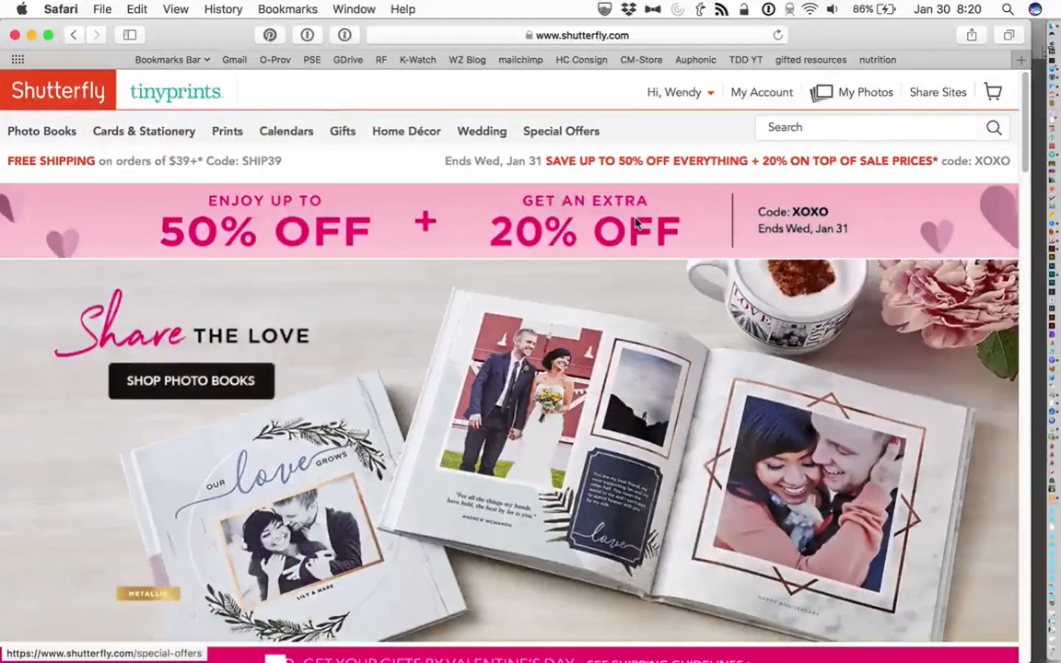
# - Start a photo book with the Custom Path option in the 10x10 size
pyautogui.click(19, 135)
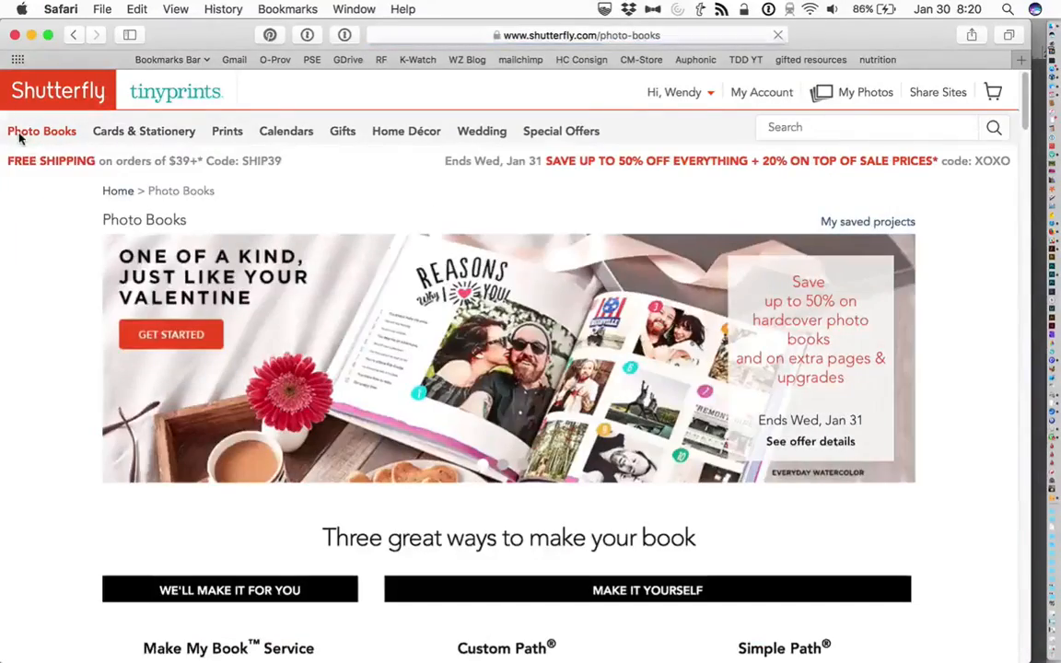
pyautogui.scroll(-5, 394, 276)
pyautogui.scroll(-7, 394, 276)
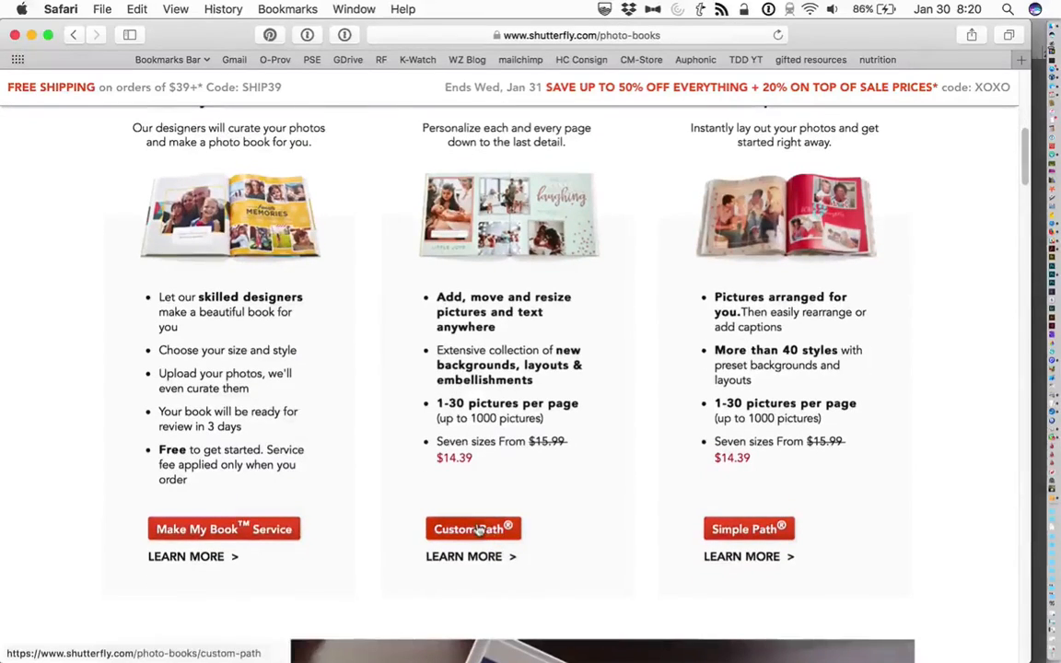
pyautogui.click(473, 529)
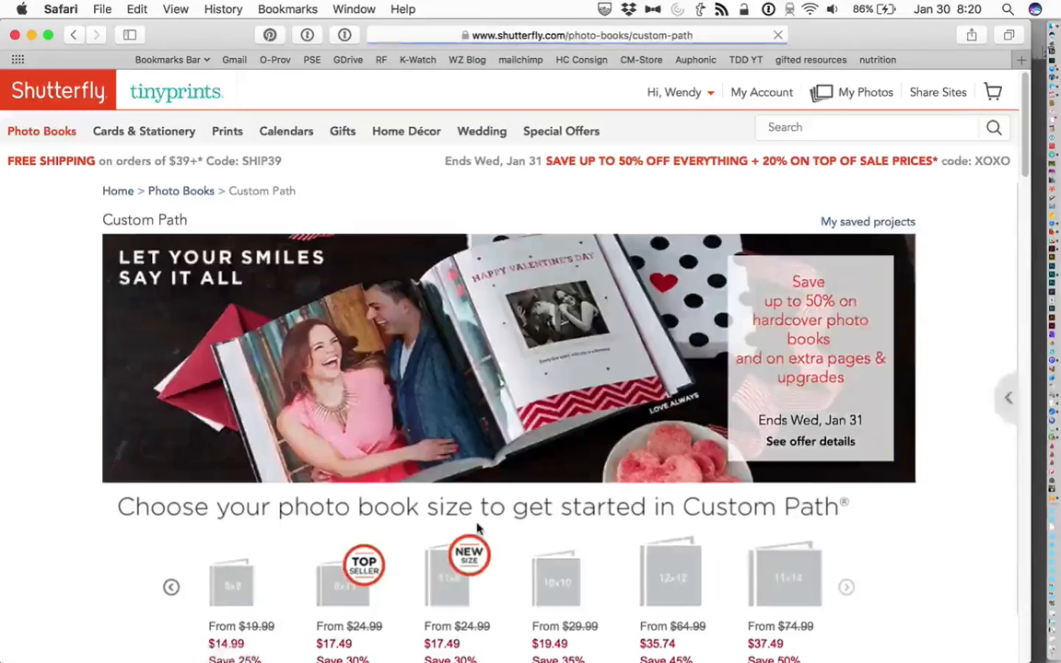
pyautogui.scroll(-5, 504, 391)
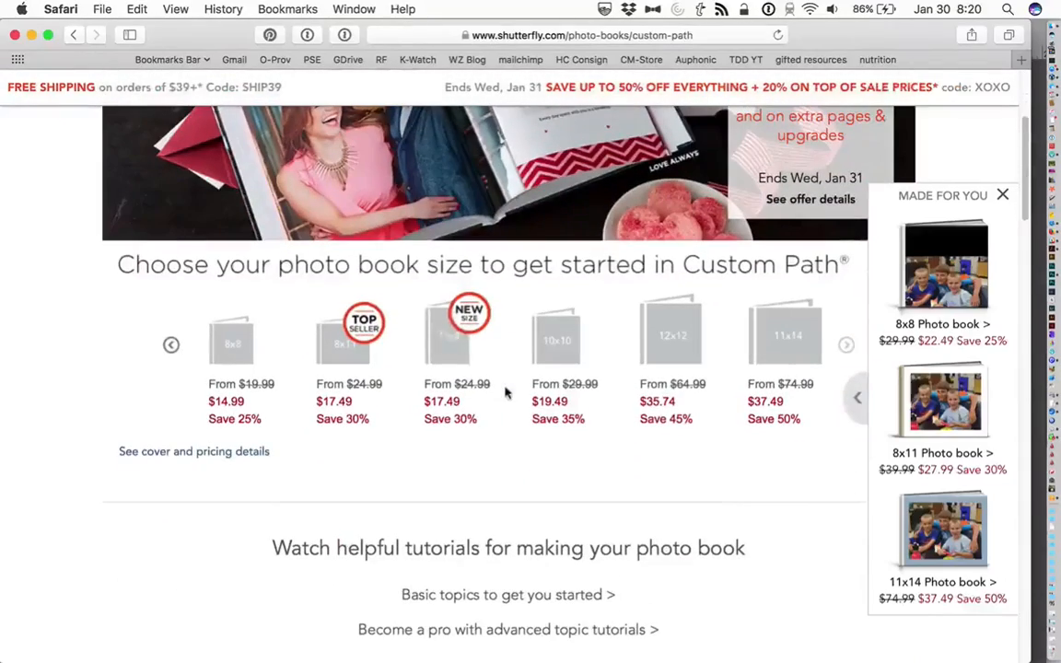
pyautogui.click(556, 344)
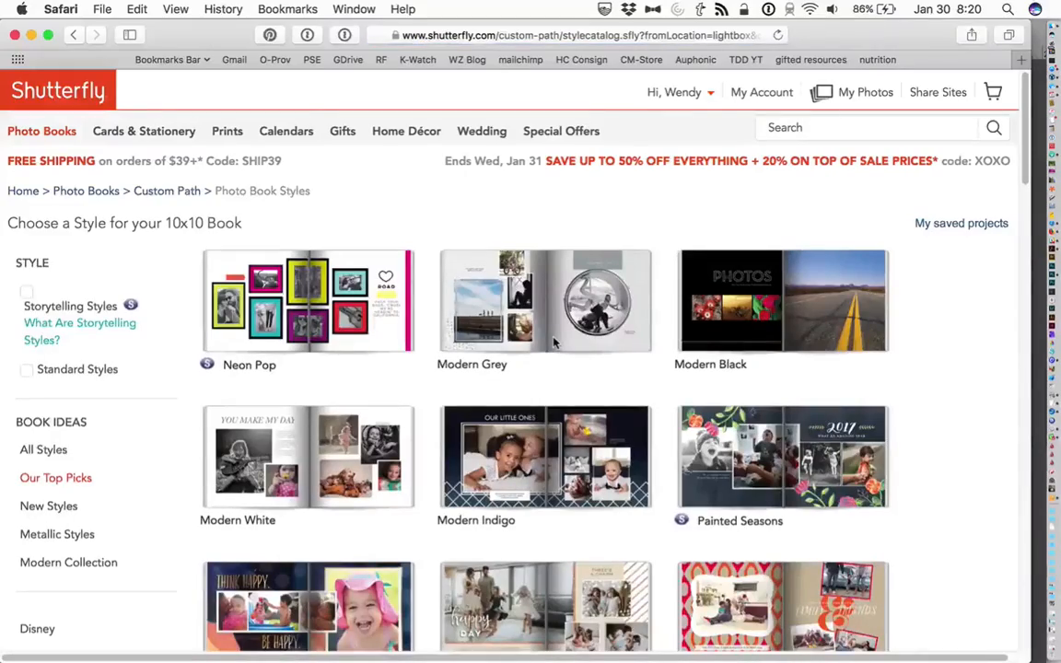
# - Browse the style catalogue and select the Modern White style for the 10x10 Hard Cover Book
pyautogui.scroll(-5, 230, 317)
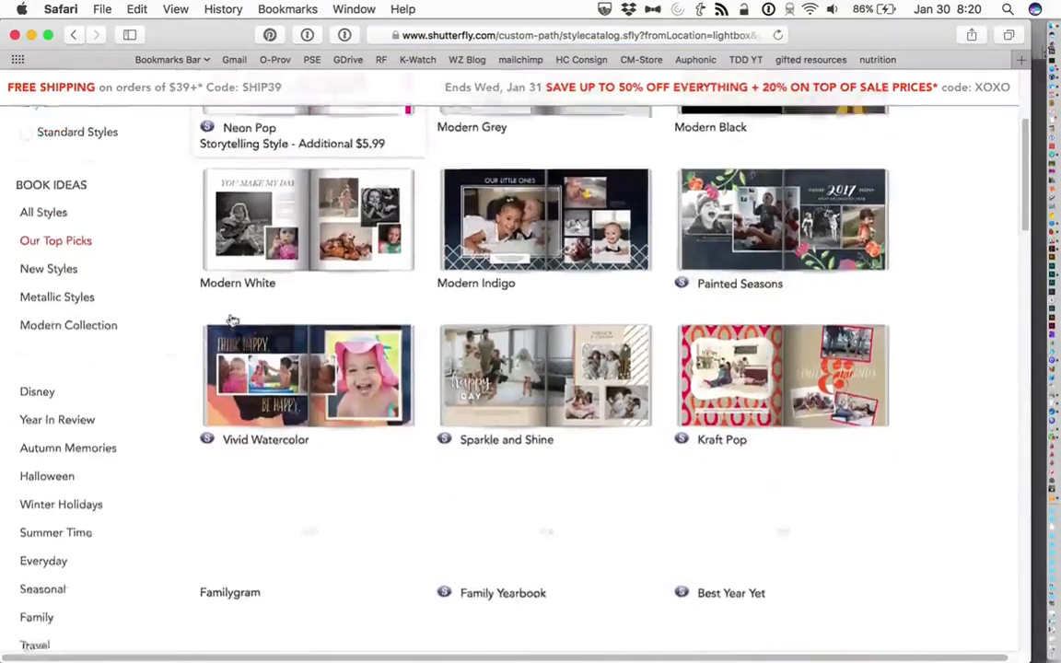
pyautogui.scroll(-6, 232, 320)
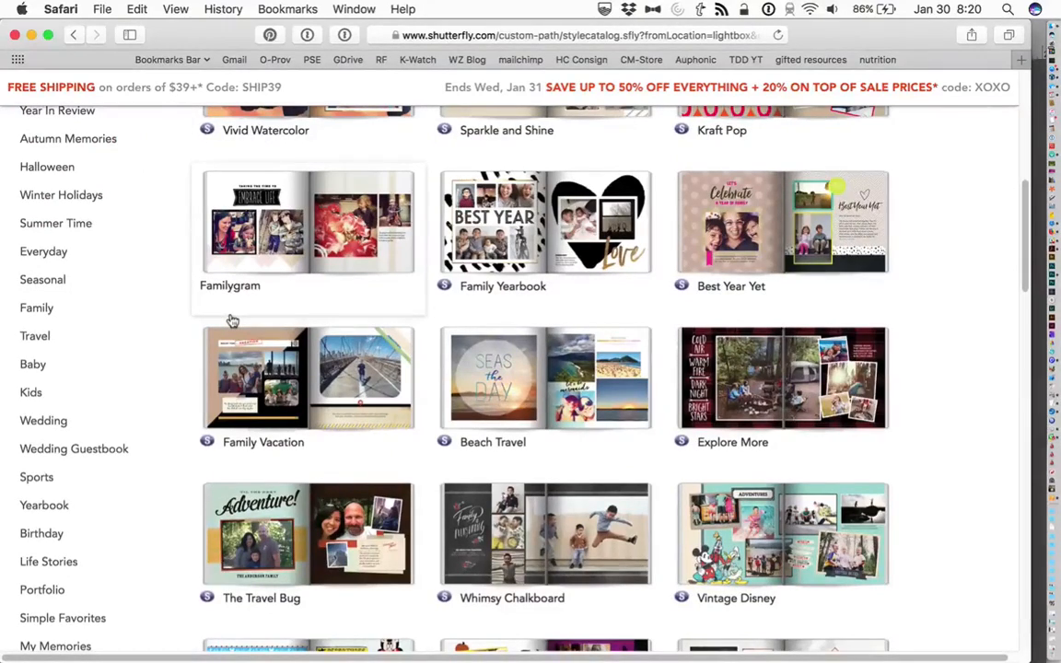
pyautogui.scroll(-6, 471, 246)
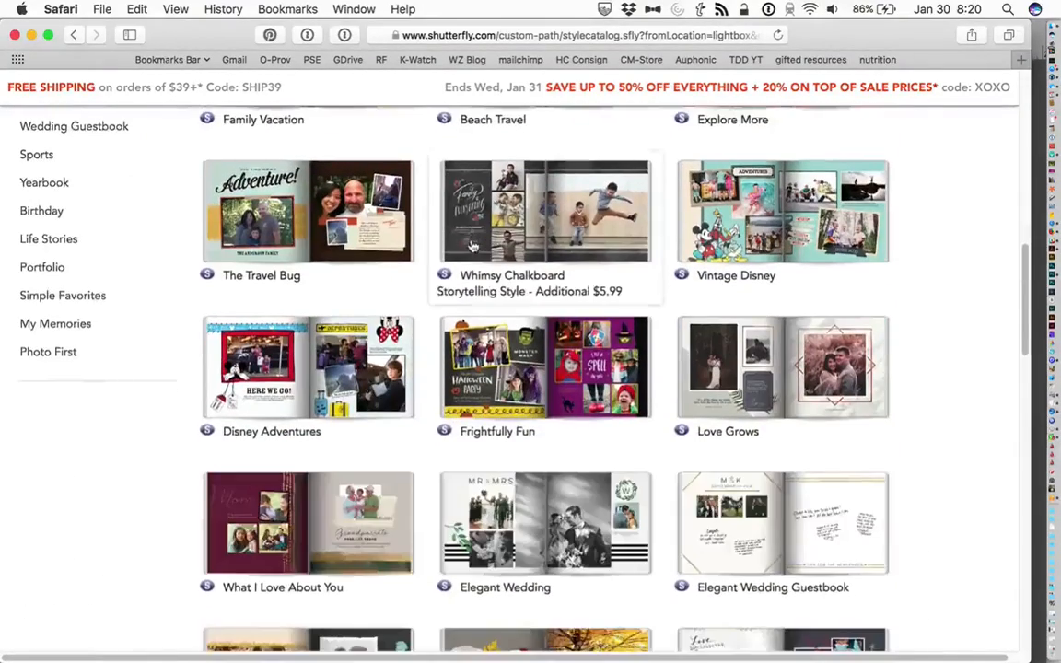
pyautogui.scroll(-7, 471, 246)
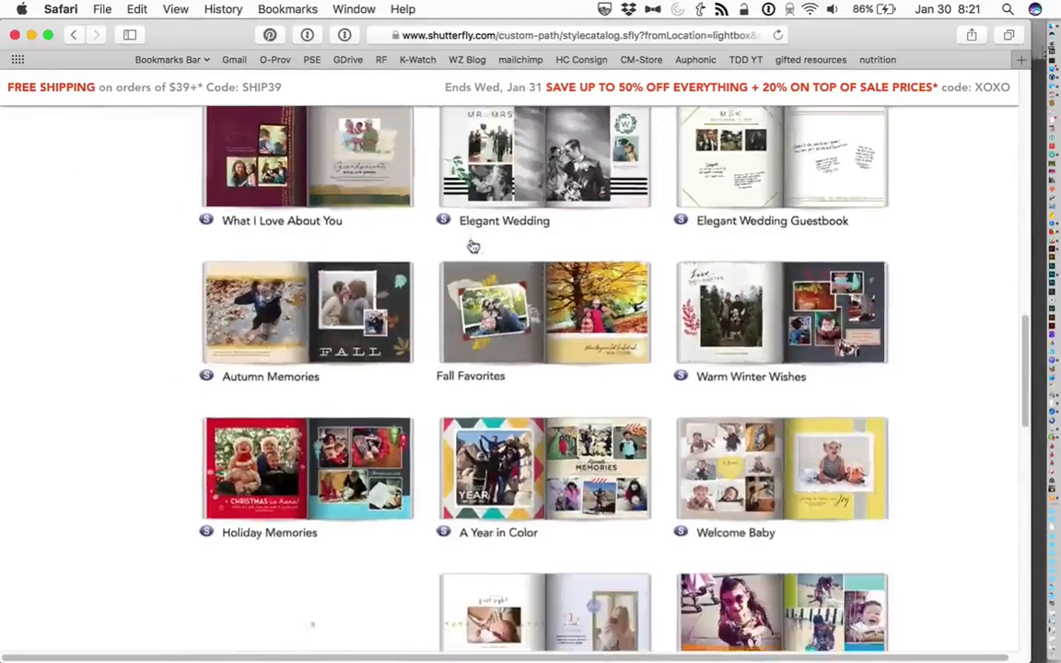
pyautogui.scroll(-4, 471, 246)
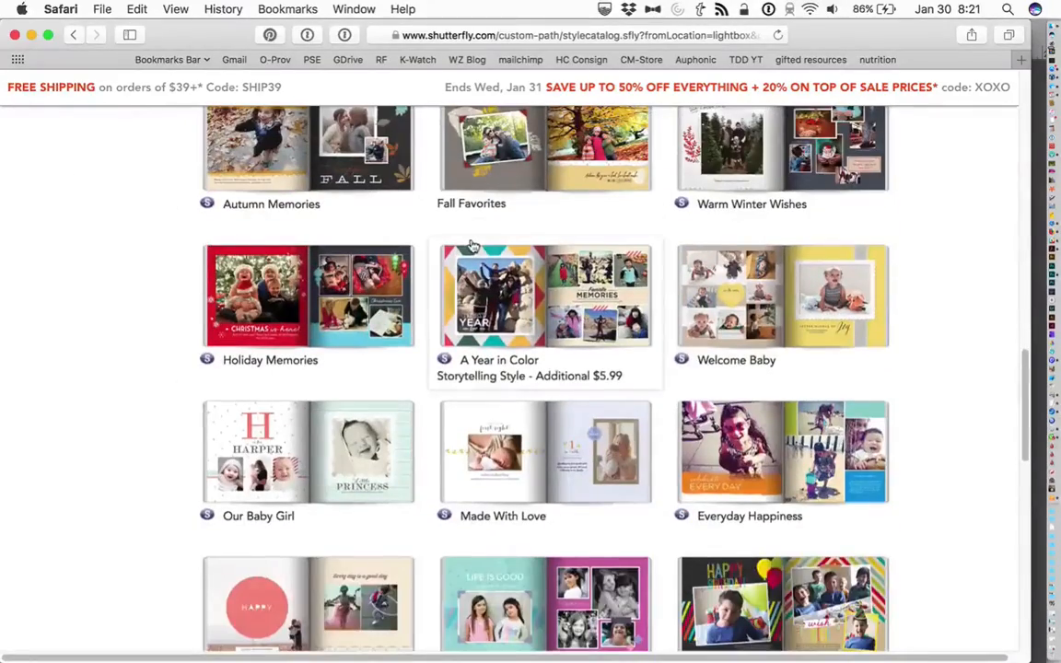
pyautogui.scroll(15, 470, 245)
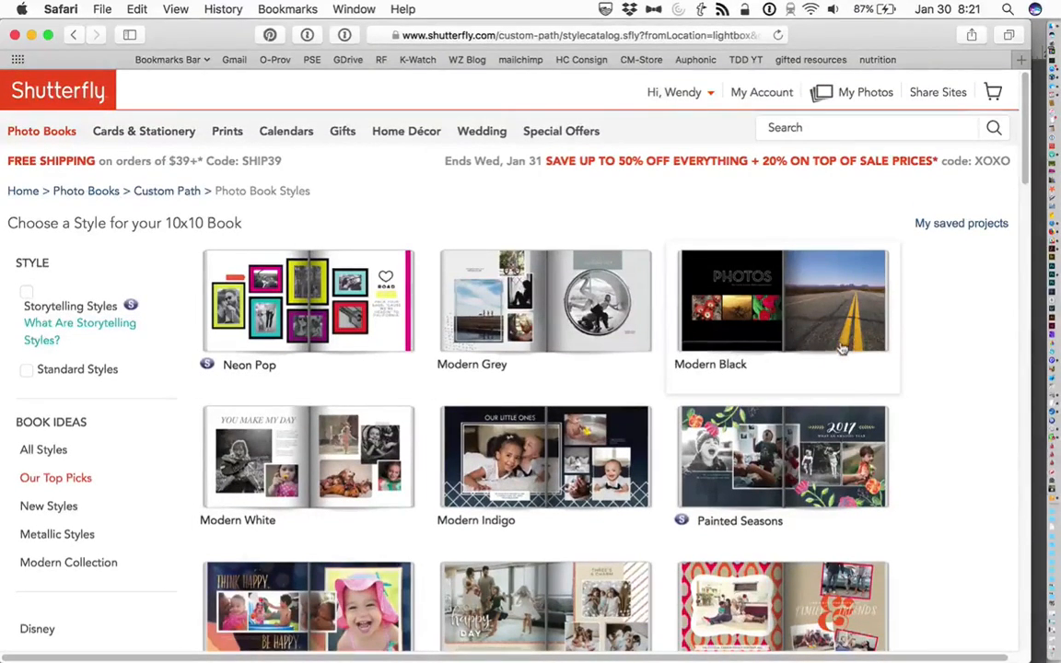
pyautogui.scroll(-3, 792, 318)
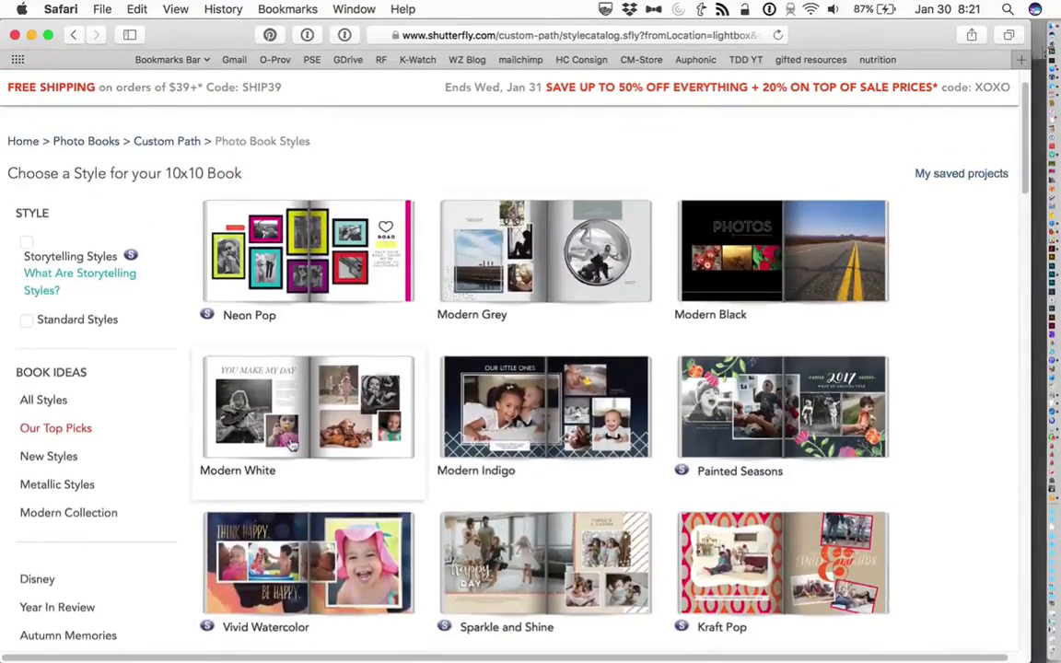
pyautogui.click(213, 400)
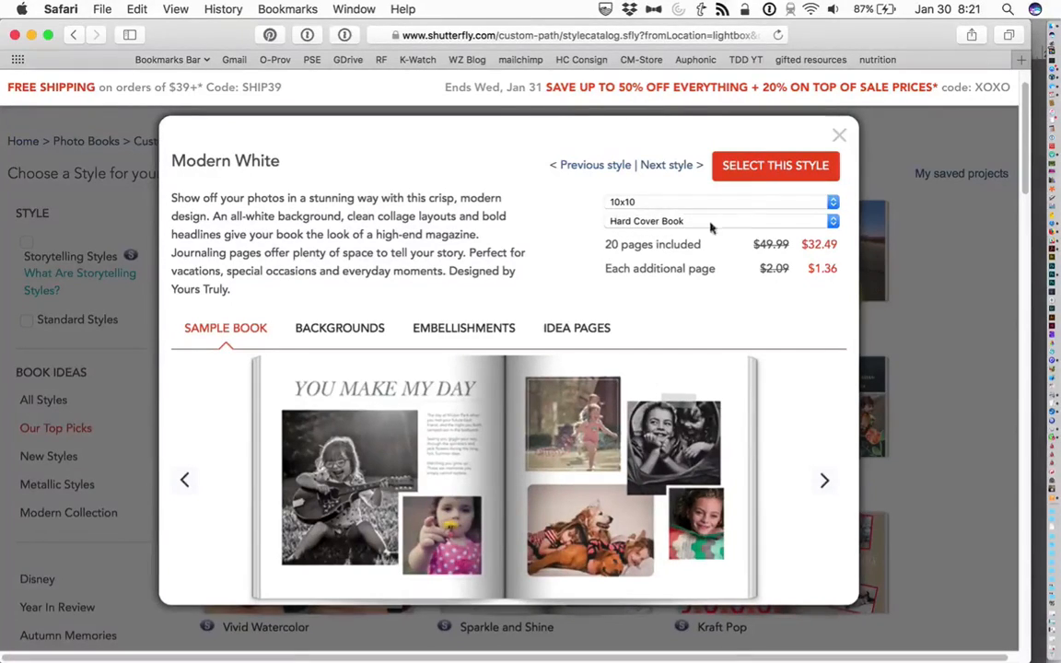
pyautogui.click(764, 165)
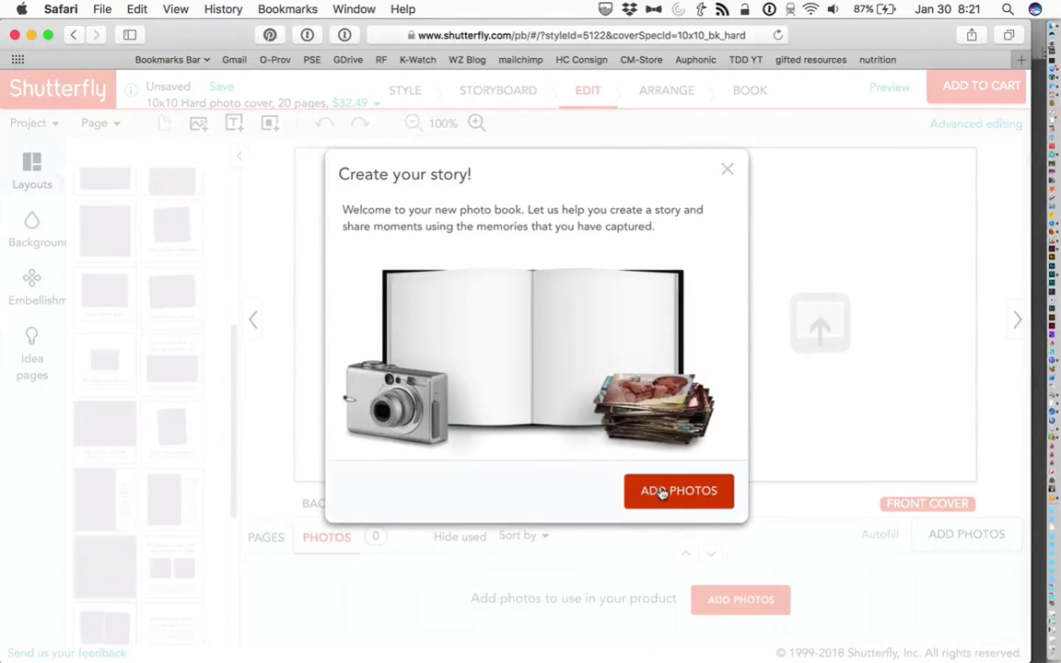
# - Add 1216-1.jpg through 1216-5.jpg from the TUTORIALS folder to the book and opt to place them manually
pyautogui.click(660, 492)
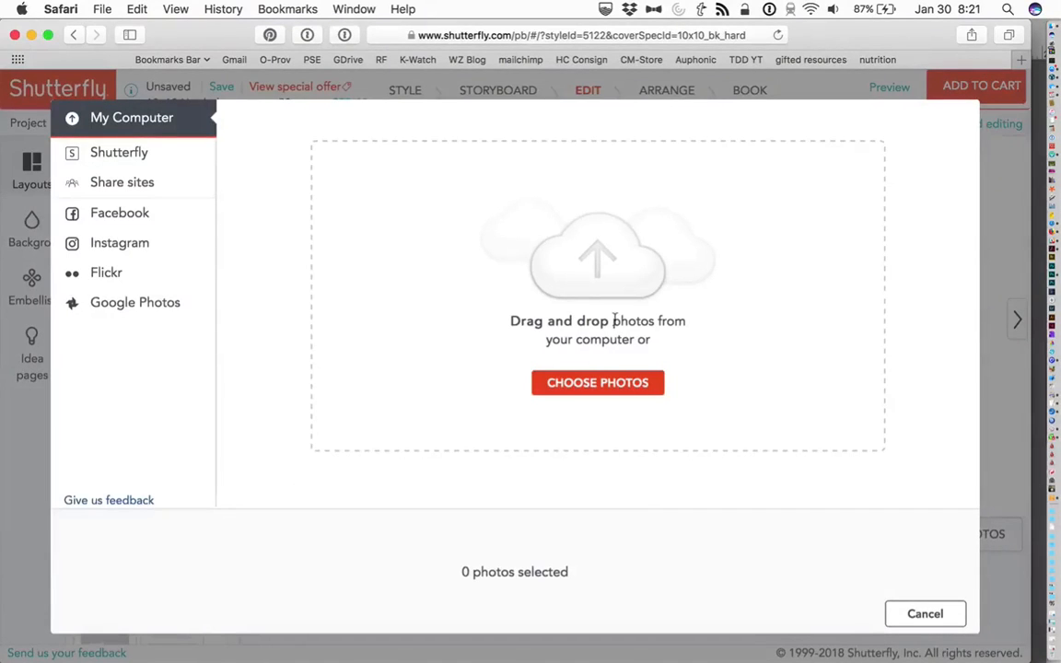
pyautogui.click(603, 392)
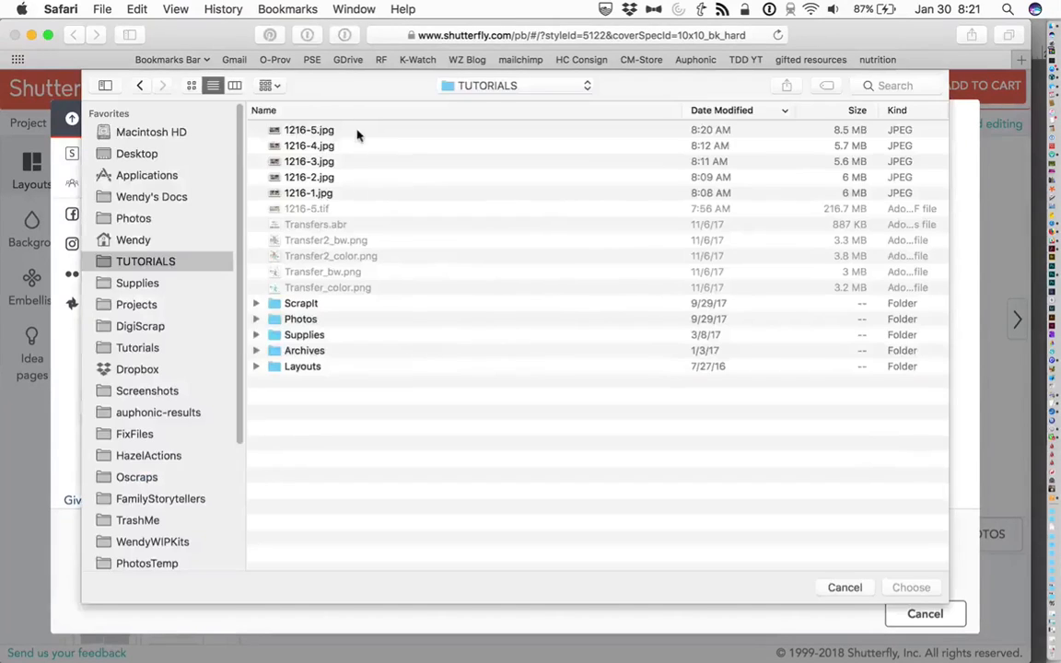
pyautogui.click(356, 132)
pyautogui.keyDown('shift'); pyautogui.click(324, 192); pyautogui.keyUp('shift')
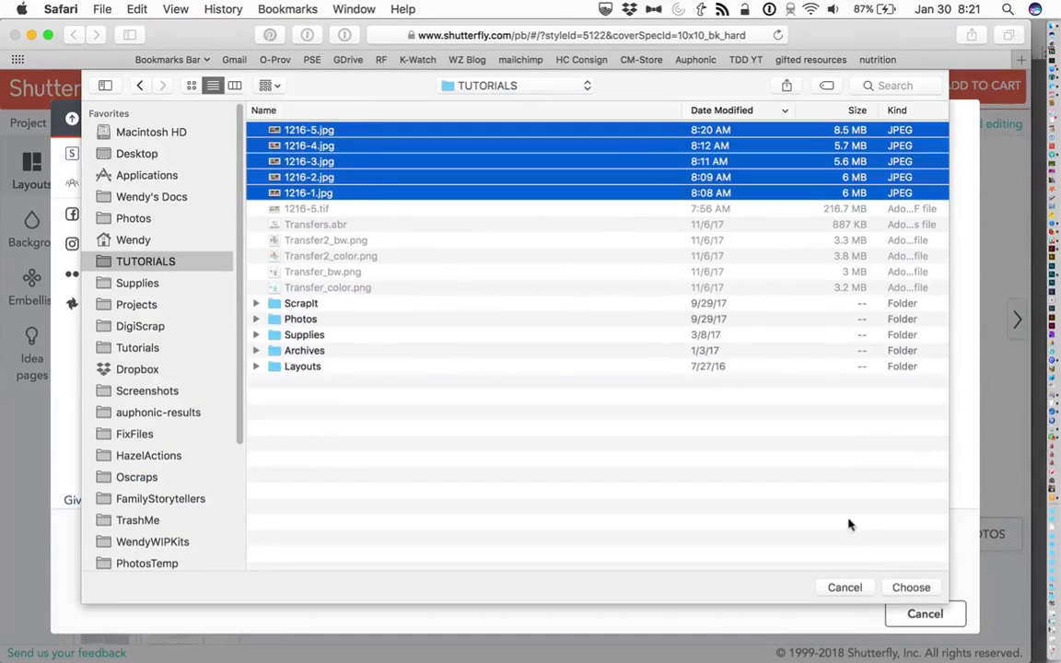
pyautogui.click(909, 587)
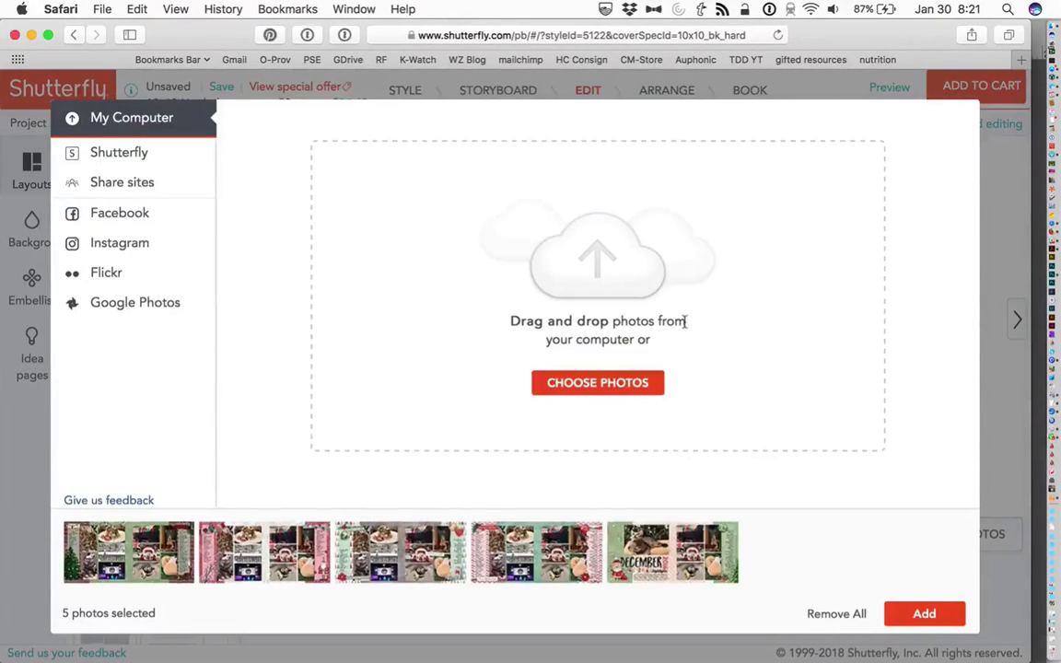
pyautogui.click(923, 614)
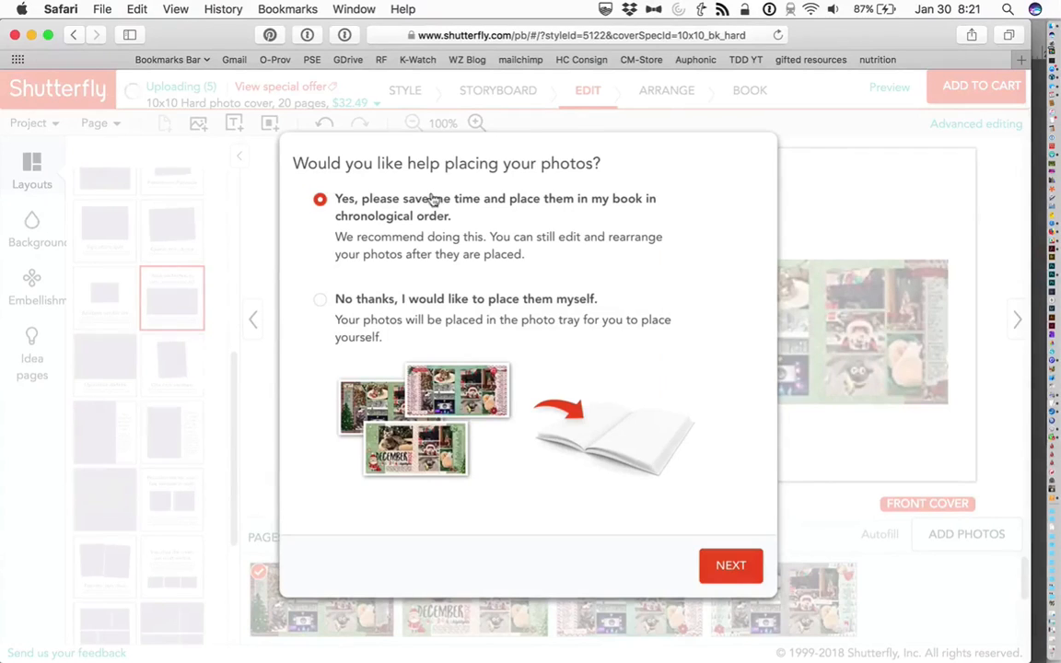
pyautogui.click(320, 300)
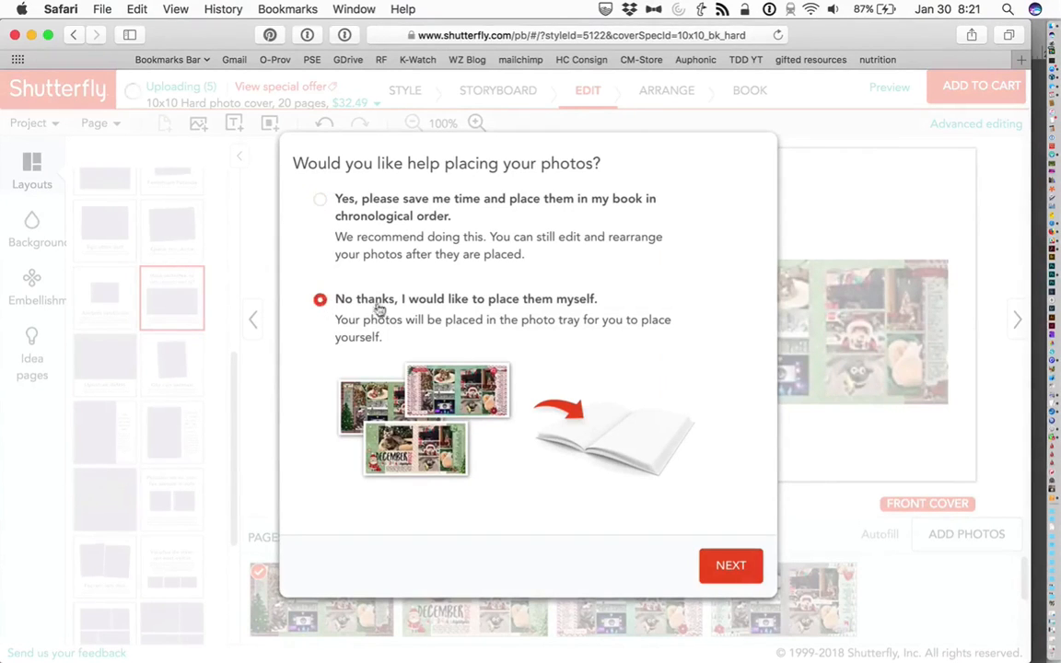
pyautogui.click(729, 566)
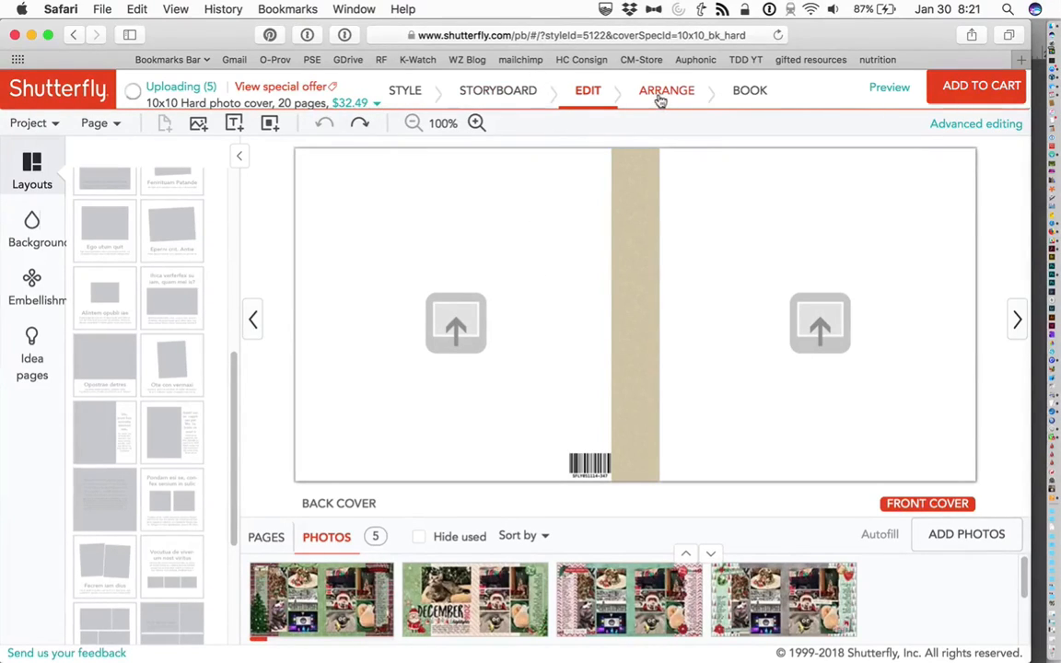
# - In the storyboard, make spreads of pages 2–3, 4–5, 6–7, 8–9 and 10–11, and retry the failed photo upload
pyautogui.click(493, 95)
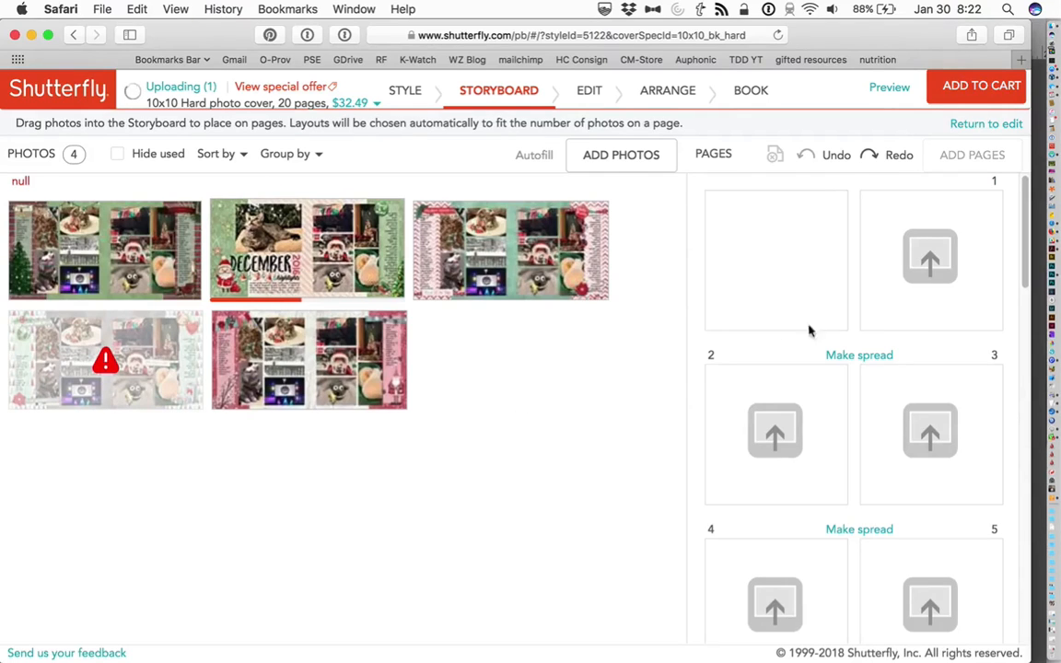
pyautogui.click(871, 357)
pyautogui.scroll(-2, 871, 362)
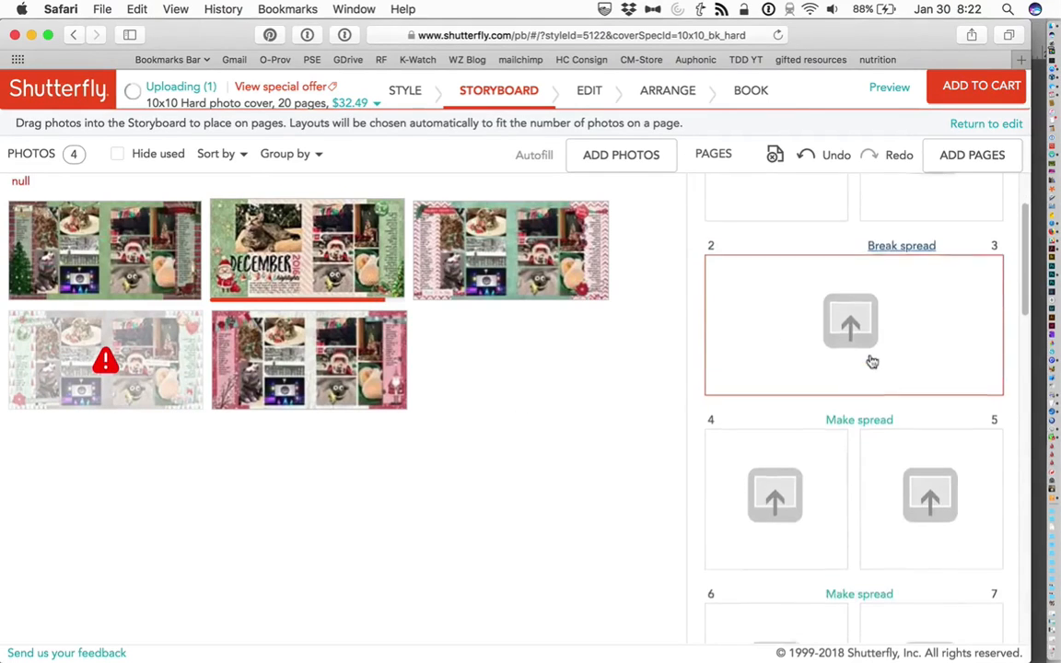
pyautogui.click(854, 419)
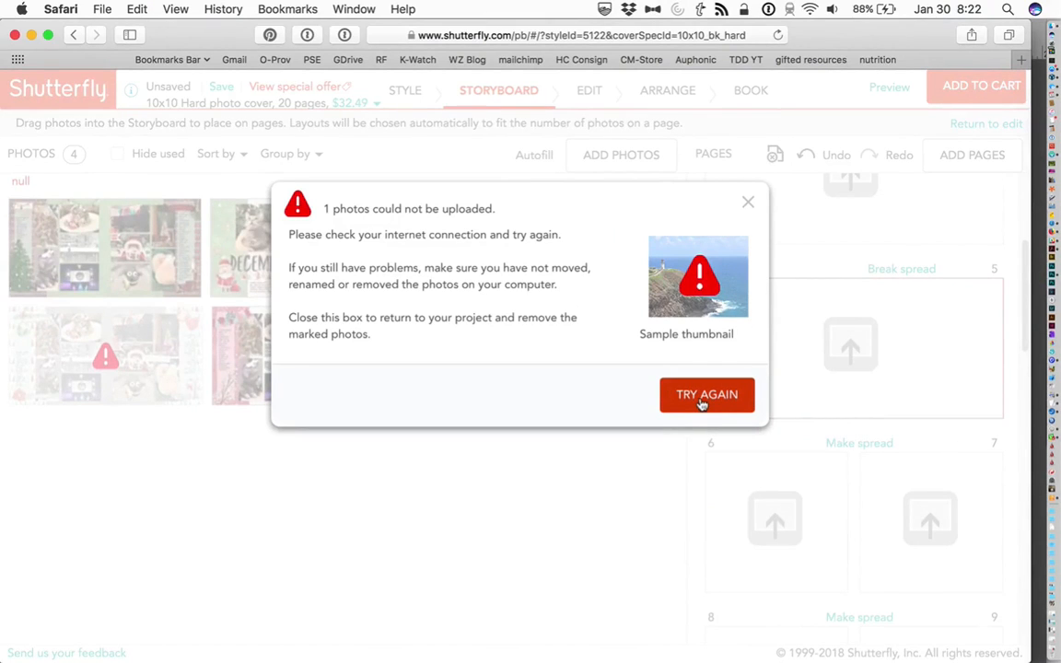
pyautogui.click(702, 399)
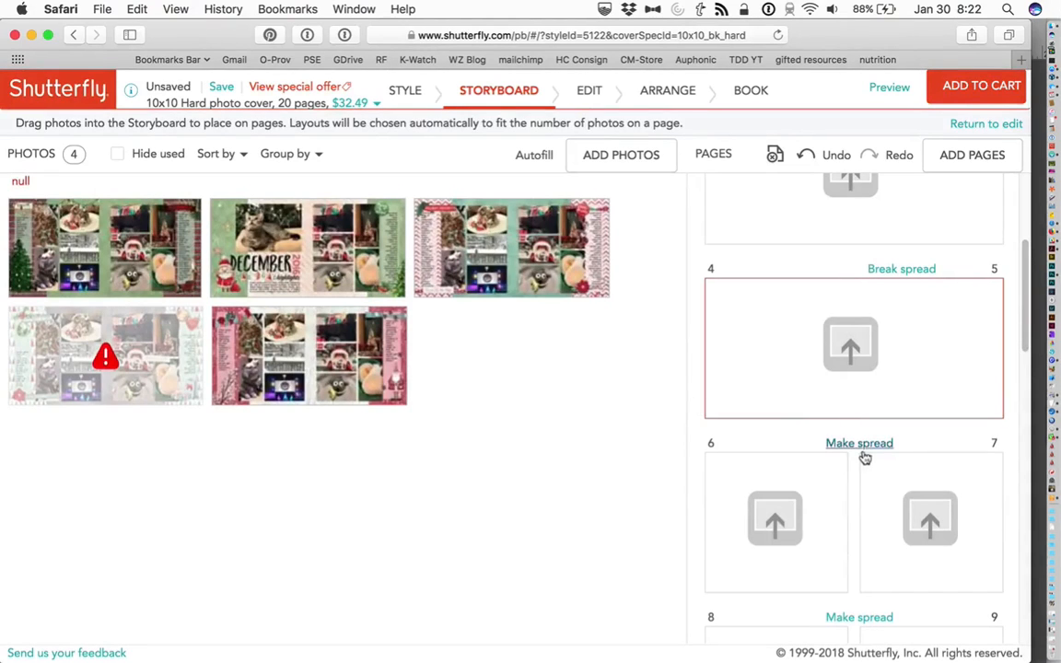
pyautogui.click(862, 446)
pyautogui.click(871, 443)
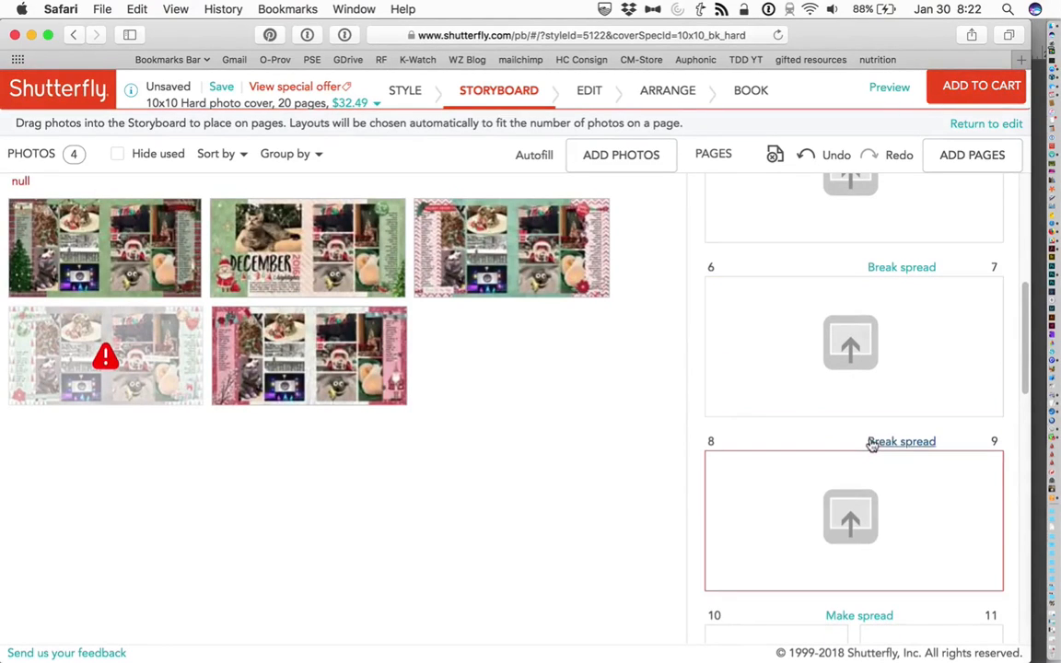
pyautogui.scroll(7, 764, 493)
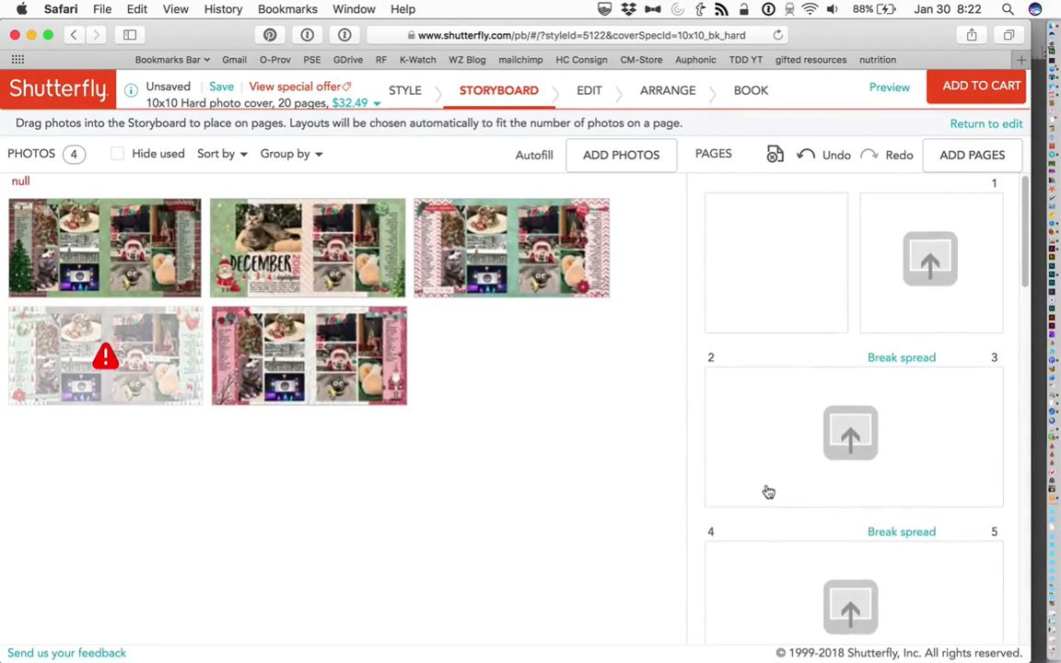
pyautogui.scroll(-7, 764, 493)
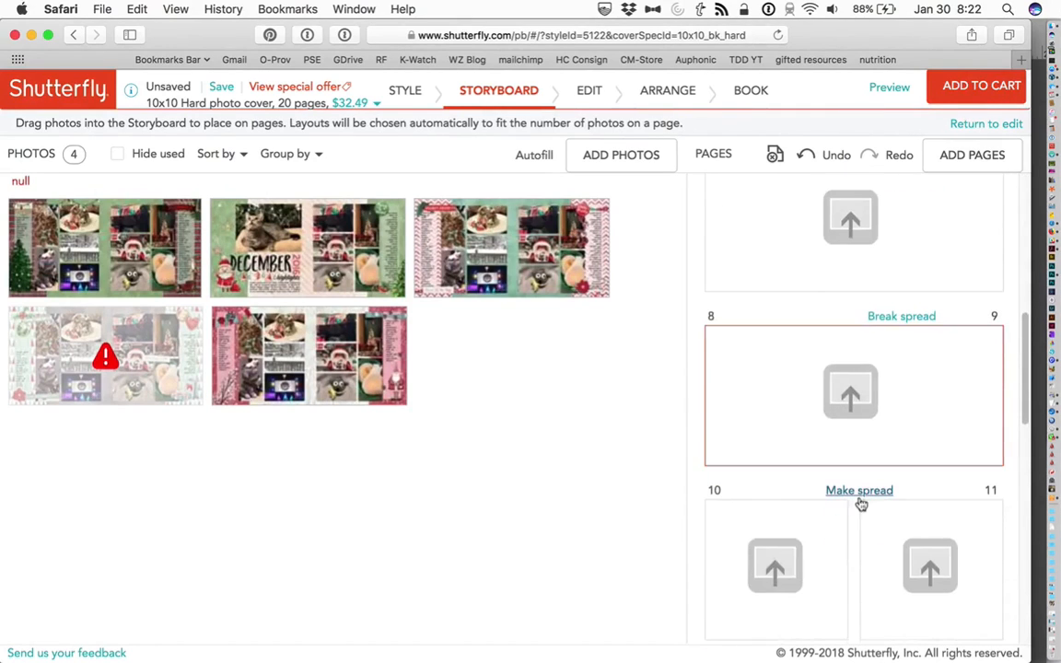
pyautogui.click(859, 491)
pyautogui.scroll(6, 860, 498)
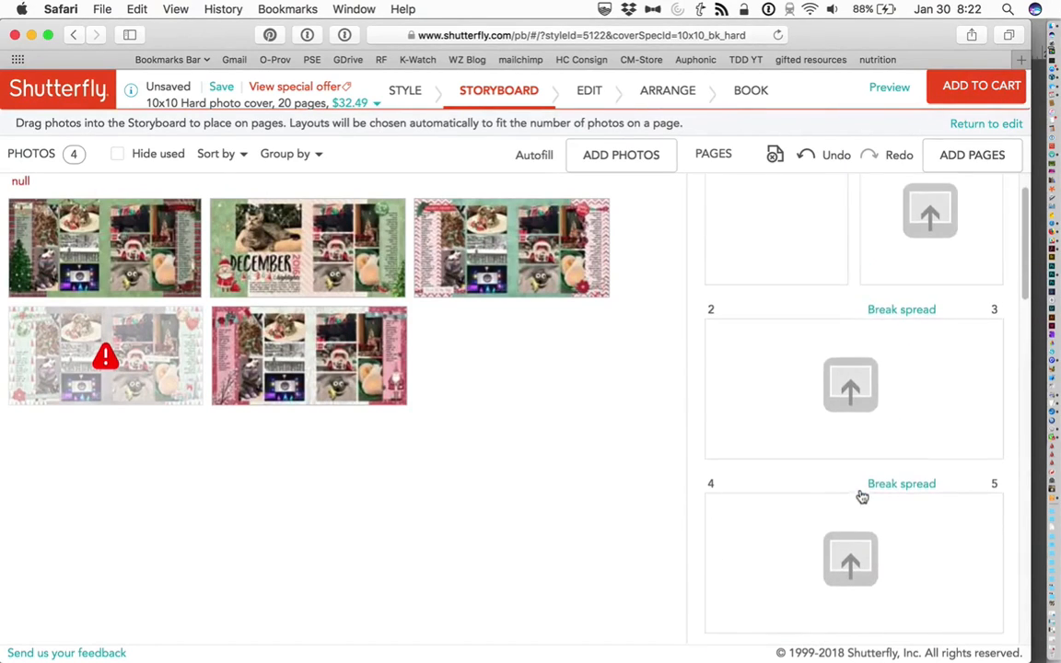
# - Place 1216-1.jpg on pages 2–3, the dark green tree layout on 4–5, the teal layout on 6–7 and the pink one on 8–9
pyautogui.scroll(-1, 861, 495)
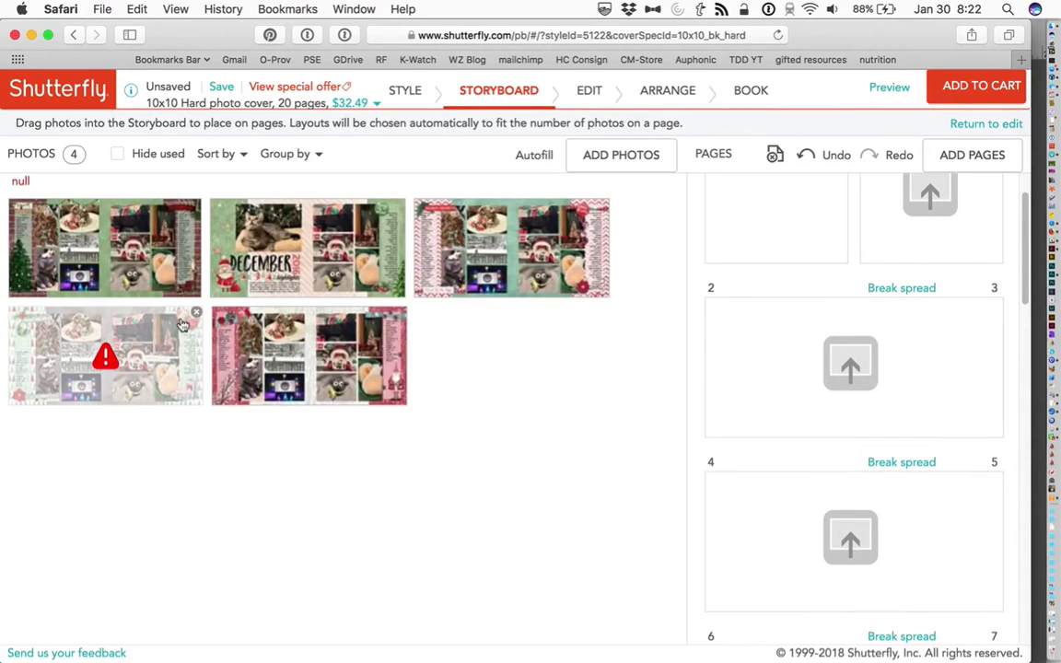
pyautogui.moveTo(240, 230)
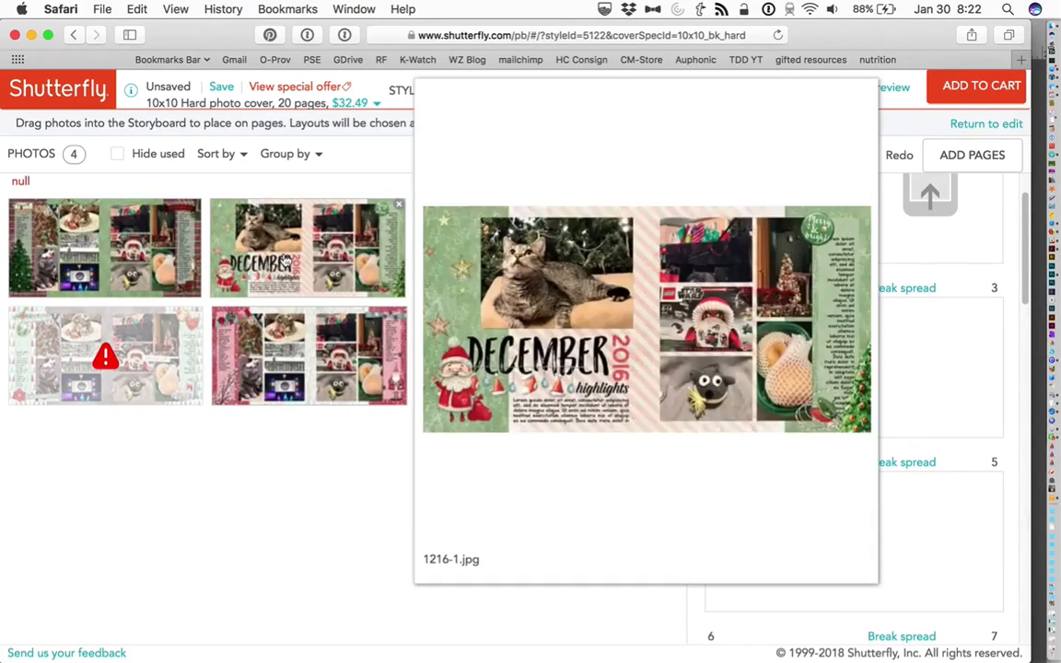
pyautogui.moveTo(281, 225); pyautogui.dragTo(849, 359)
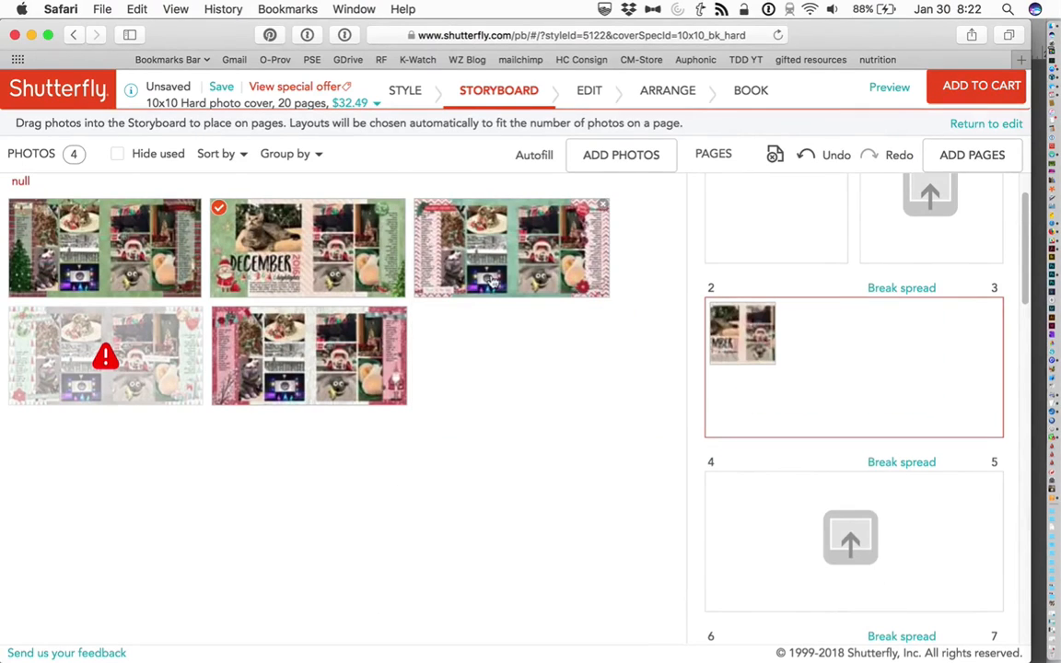
pyautogui.moveTo(111, 226); pyautogui.dragTo(876, 539)
pyautogui.scroll(-3, 876, 539)
pyautogui.moveTo(447, 244); pyautogui.dragTo(803, 486)
pyautogui.scroll(-3, 804, 485)
pyautogui.moveTo(259, 360); pyautogui.dragTo(835, 518)
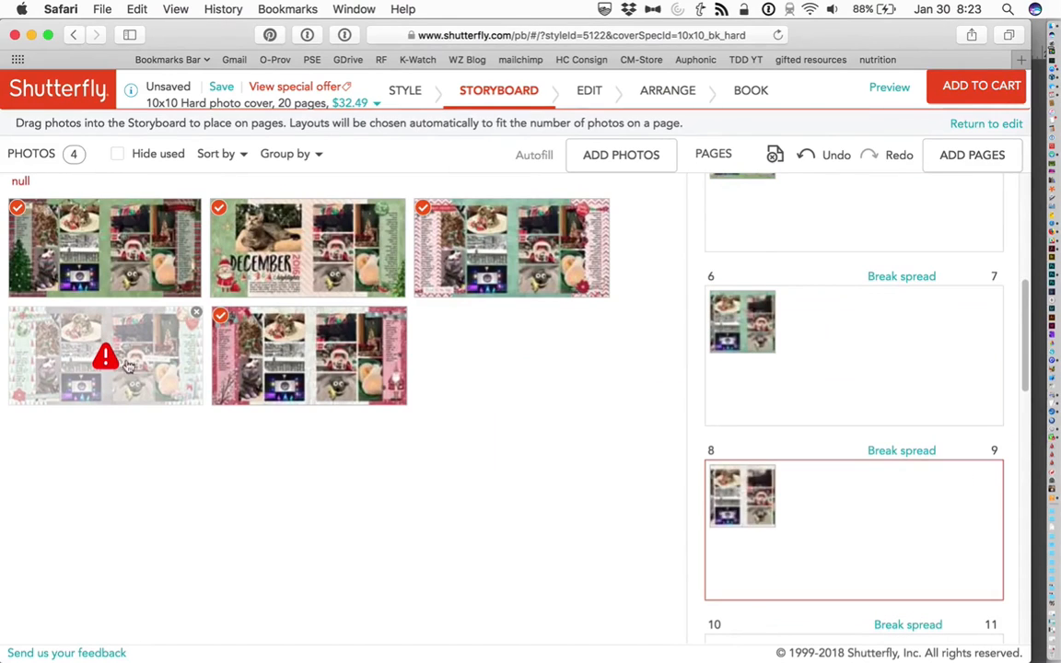
pyautogui.moveTo(175, 327)
pyautogui.scroll(-5, 855, 443)
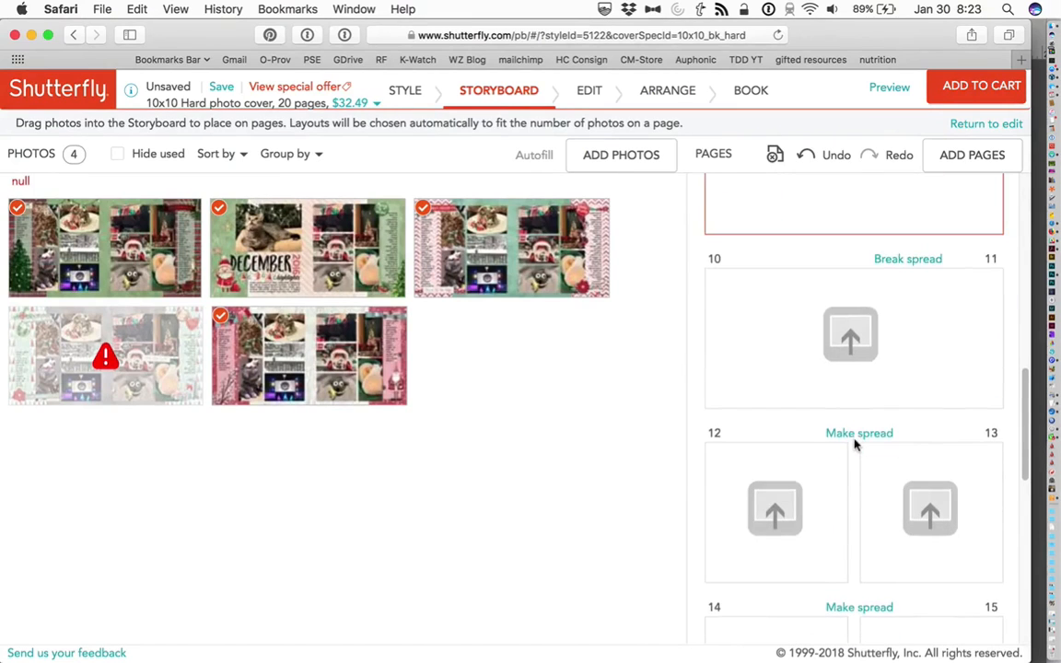
pyautogui.scroll(10, 857, 445)
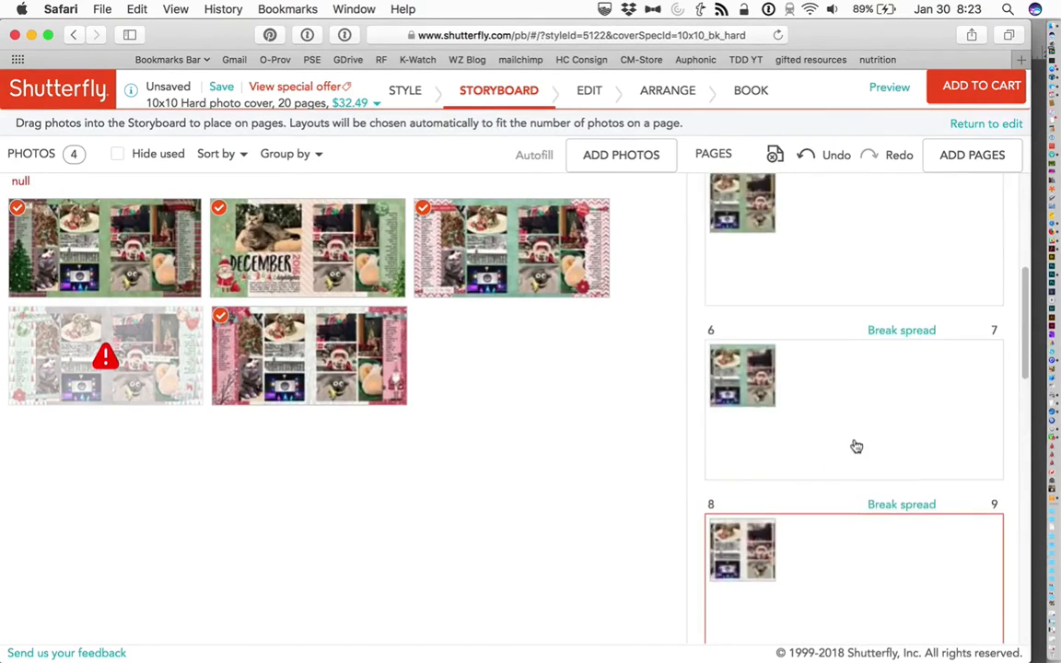
# - Swap the first two spreads, placing the dark green tree layout on pages 2–3 and the December highlights layout on pages 4–5
pyautogui.scroll(1, 854, 444)
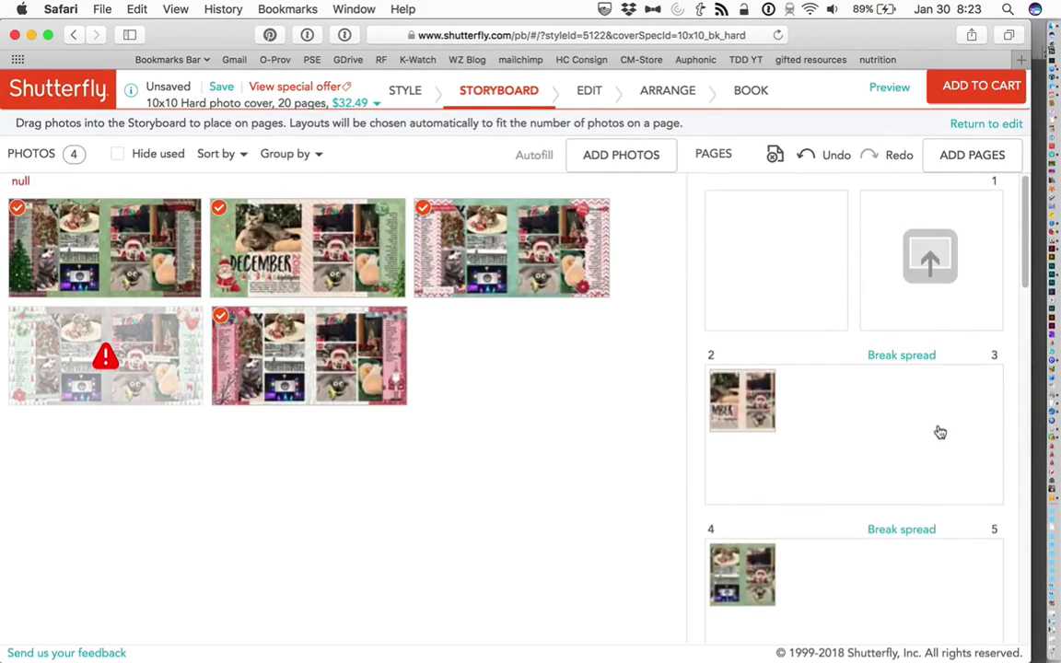
pyautogui.scroll(-3, 937, 433)
pyautogui.scroll(2, 939, 432)
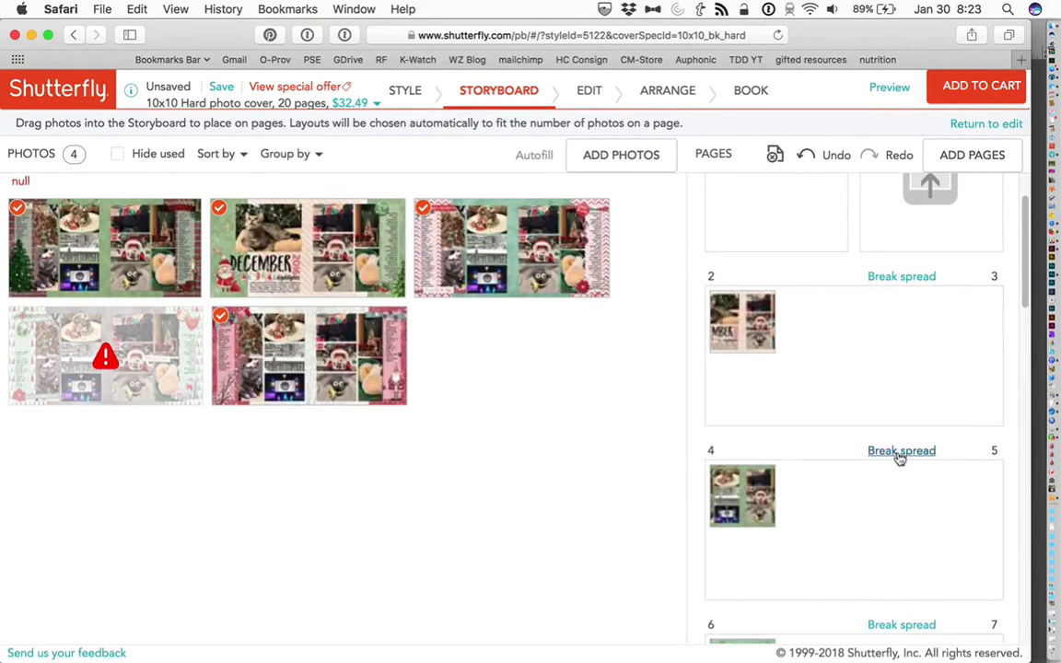
pyautogui.moveTo(742, 495); pyautogui.dragTo(776, 538)
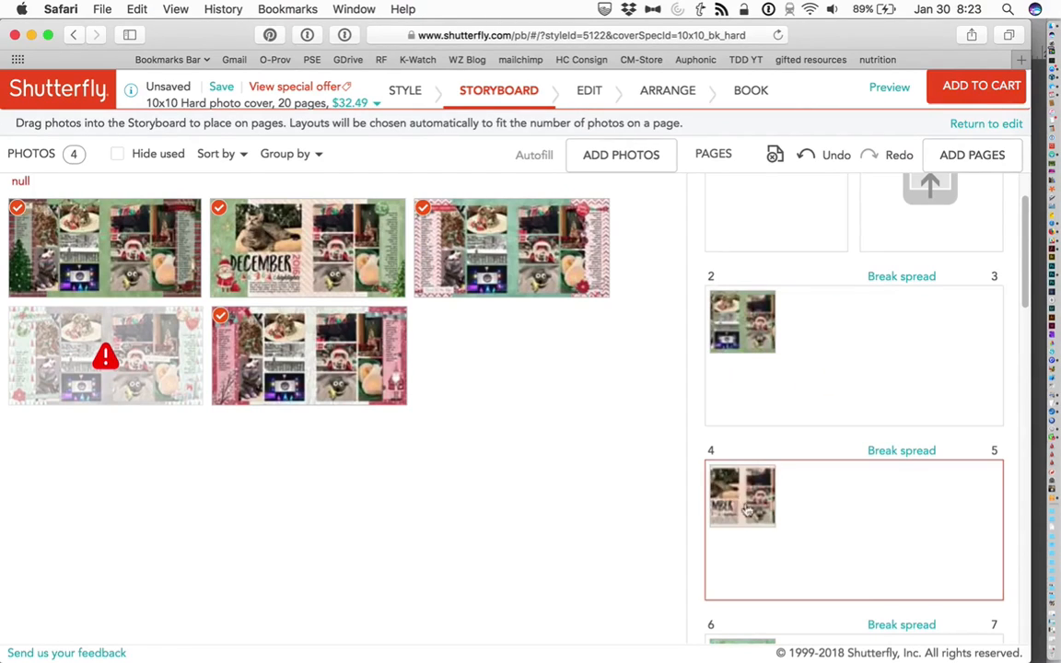
pyautogui.moveTo(735, 484); pyautogui.dragTo(764, 331)
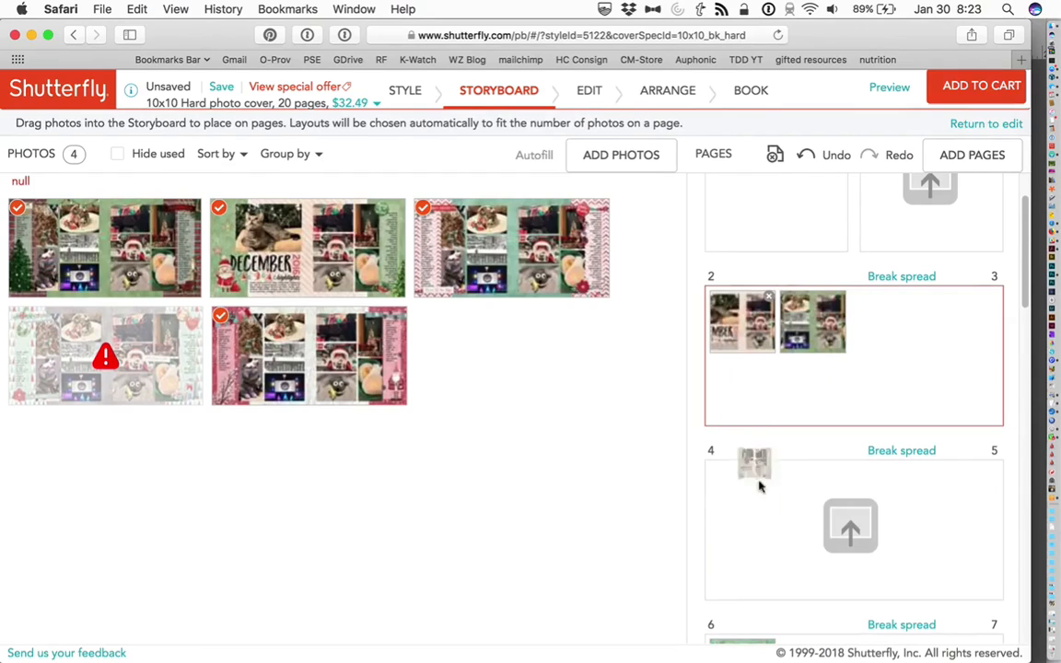
pyautogui.moveTo(763, 534); pyautogui.dragTo(762, 533)
pyautogui.scroll(3, 732, 414)
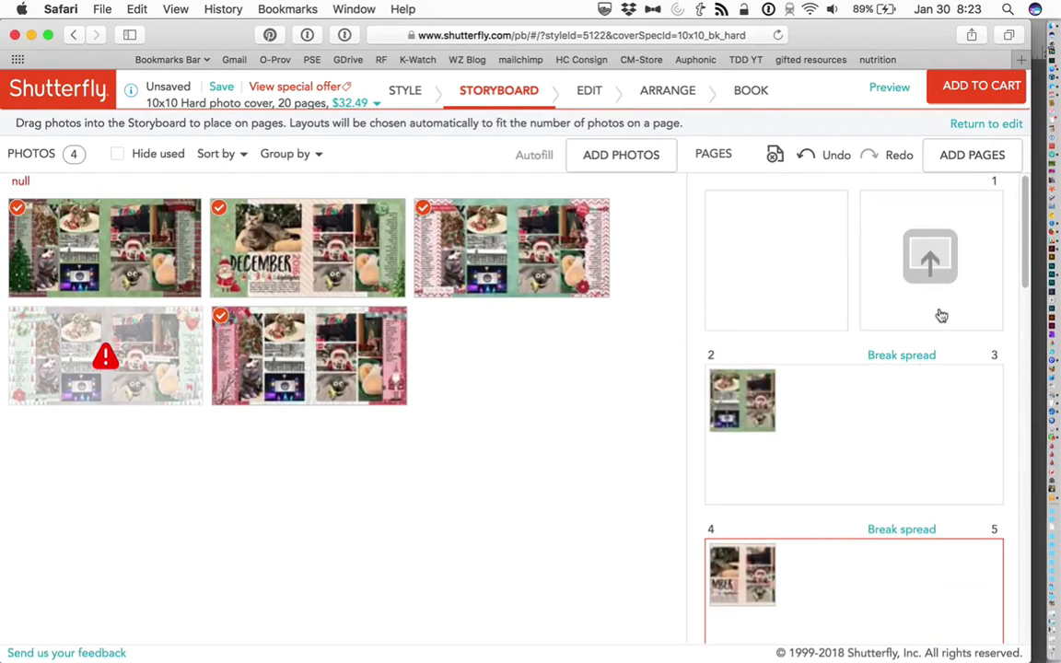
# - Switch to page editing and examine how the layouts fill the spreads from pages 4–5 through 10–11
pyautogui.click(590, 92)
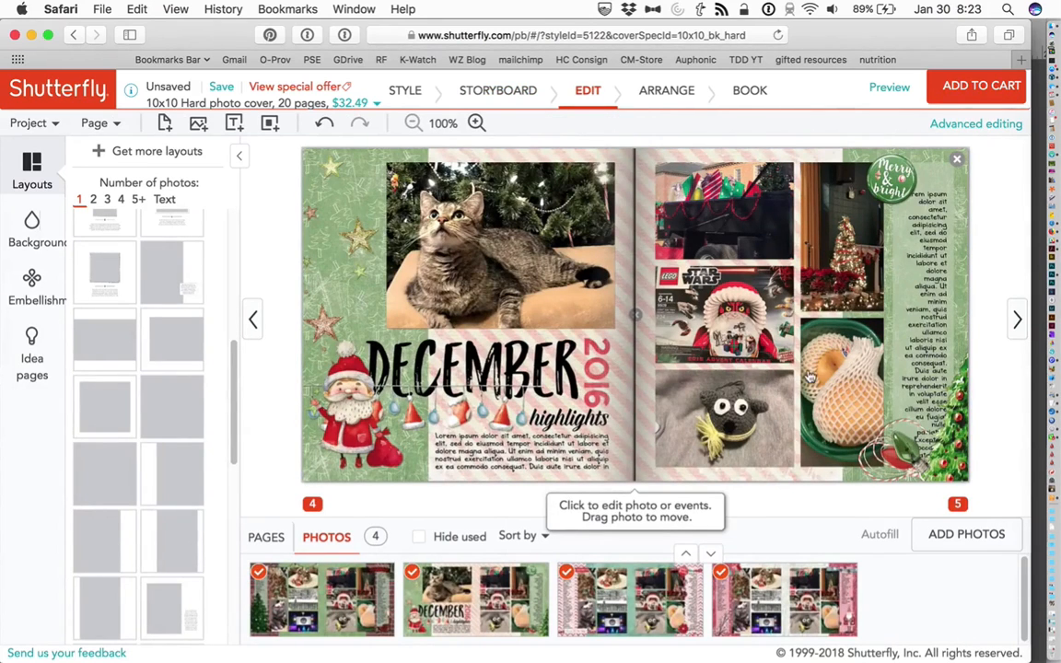
pyautogui.click(1016, 320)
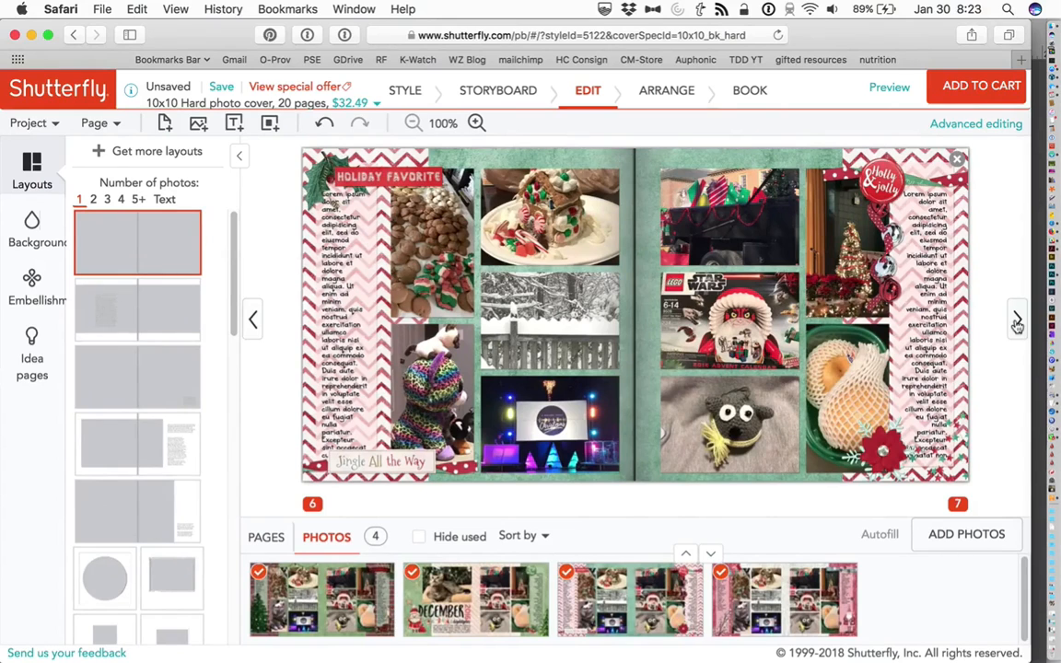
pyautogui.click(1016, 320)
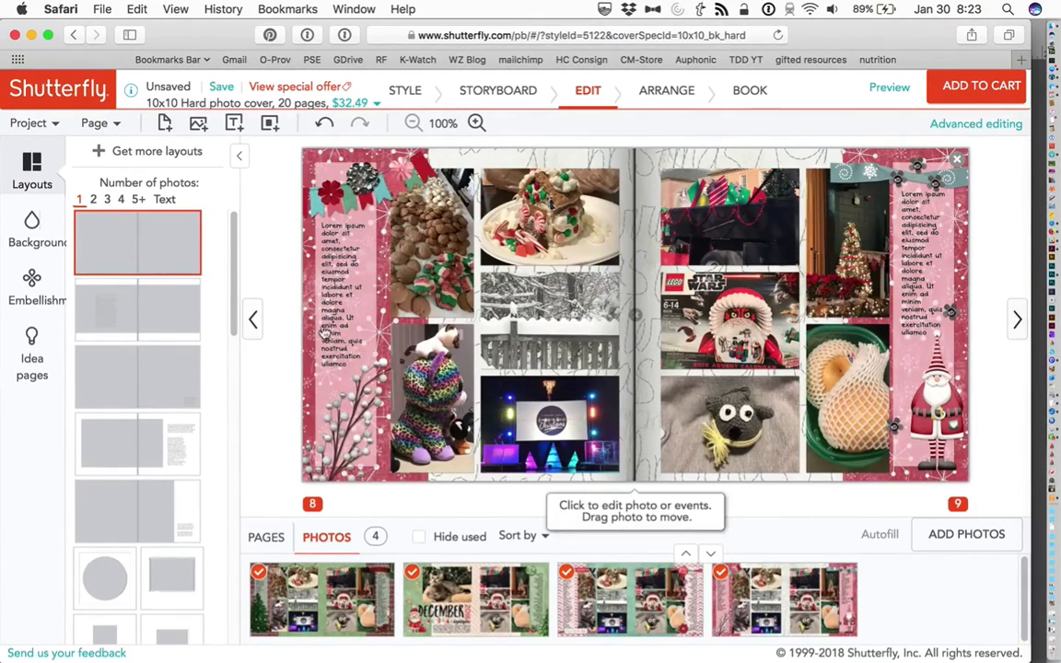
pyautogui.click(254, 318)
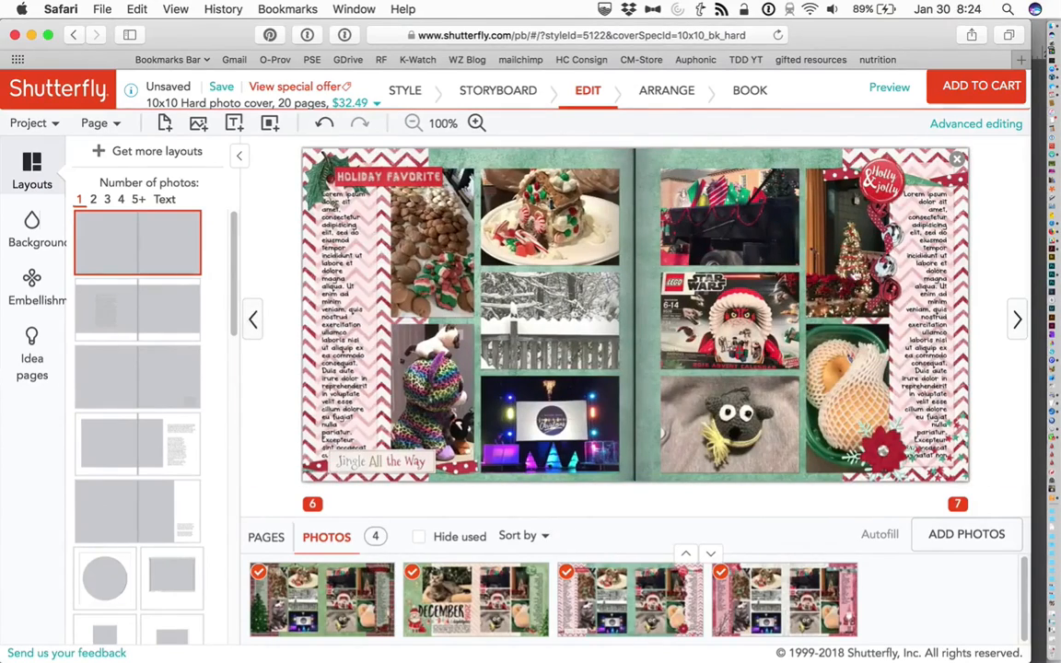
pyautogui.click(1014, 316)
pyautogui.click(1014, 319)
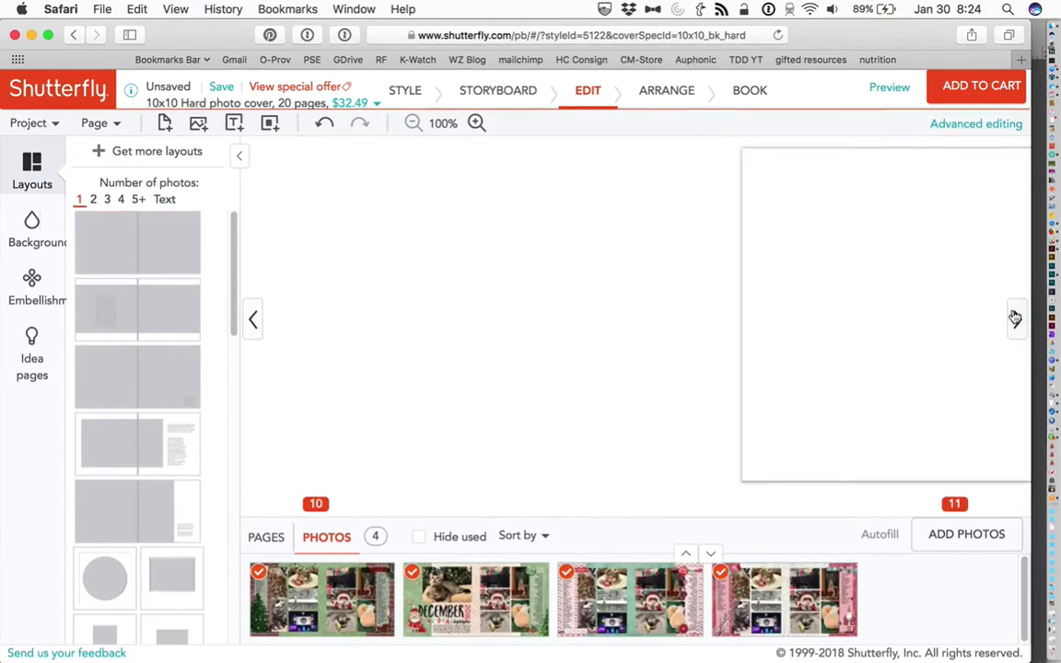
pyautogui.click(250, 326)
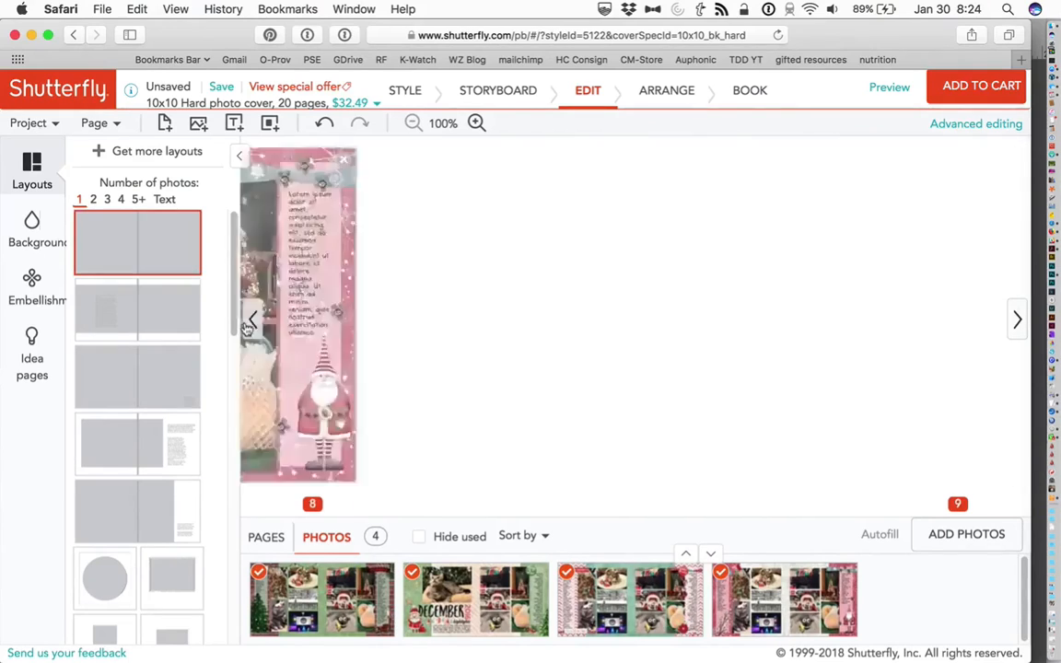
pyautogui.click(248, 324)
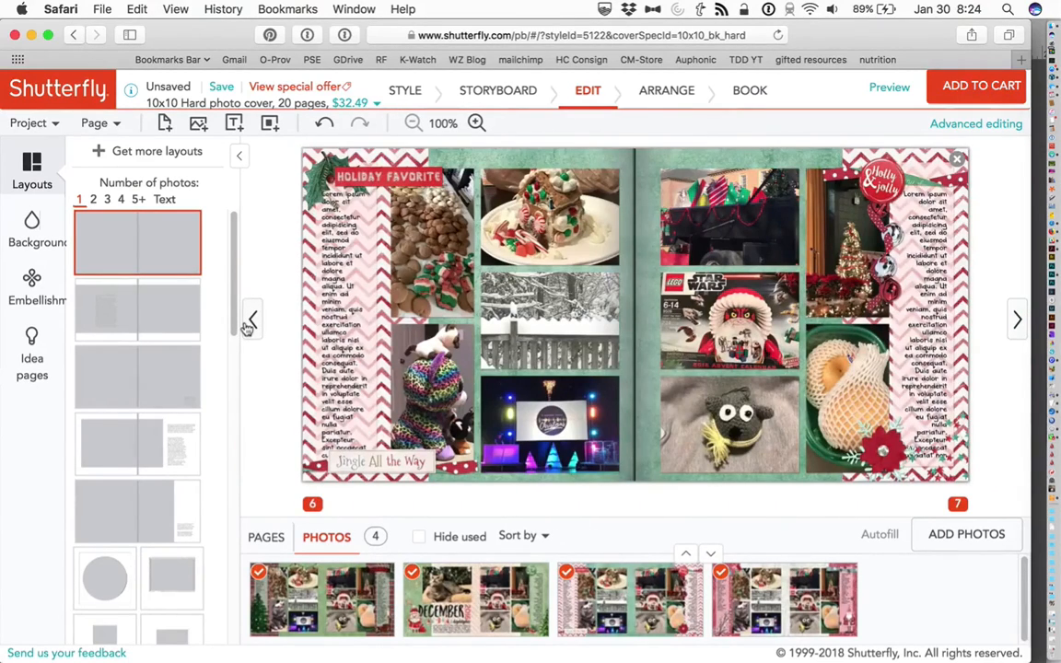
pyautogui.click(249, 323)
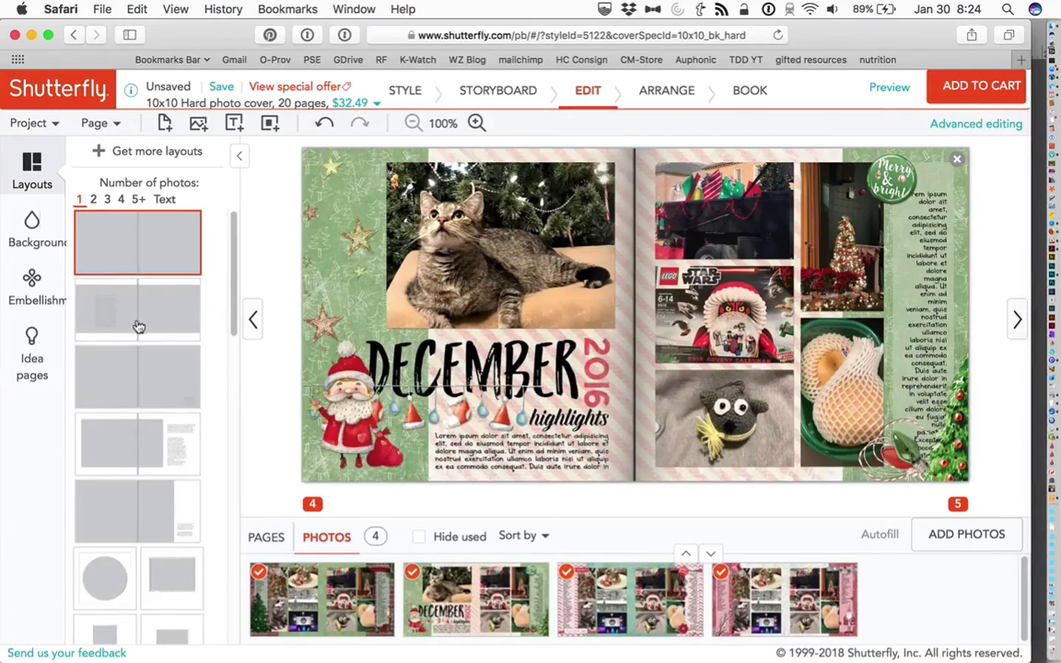
# - Try a framed single-page, one-photo layout on pages 4–5, and reapply the full-bleed two-page photo layout
pyautogui.scroll(-1, 106, 392)
pyautogui.scroll(-3, 106, 394)
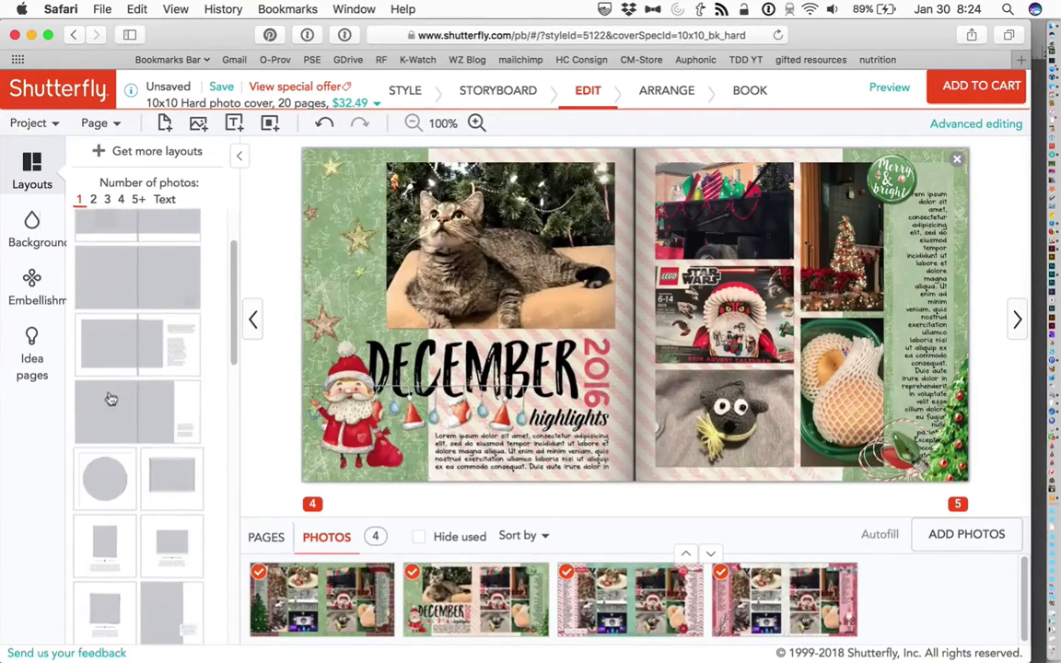
pyautogui.click(158, 482)
pyautogui.scroll(-3, 158, 483)
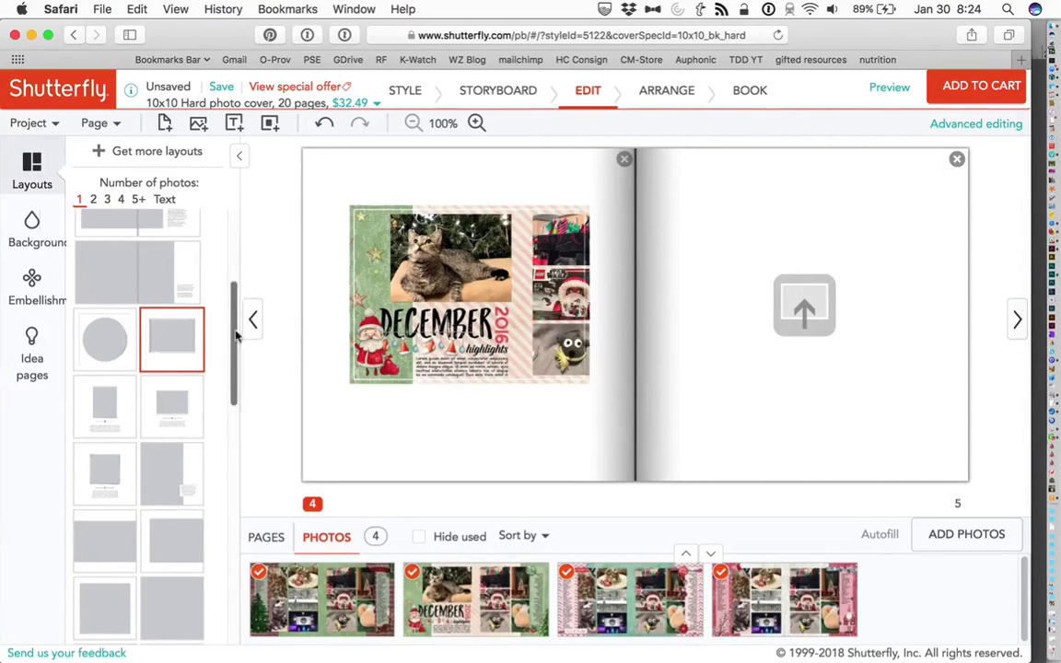
pyautogui.moveTo(233, 336); pyautogui.dragTo(224, 178)
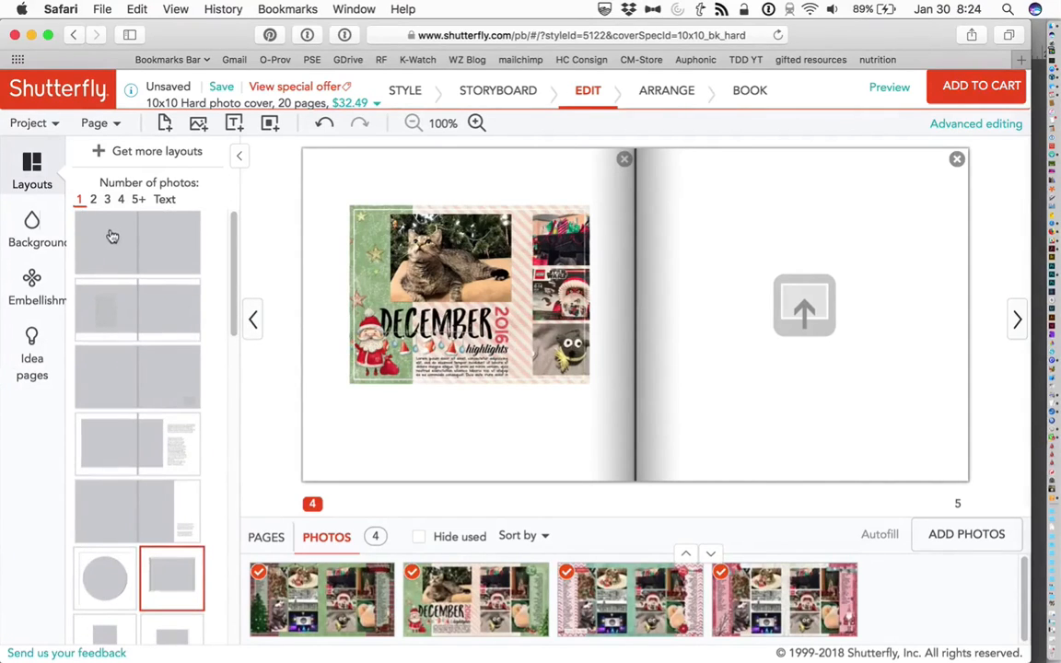
pyautogui.click(111, 237)
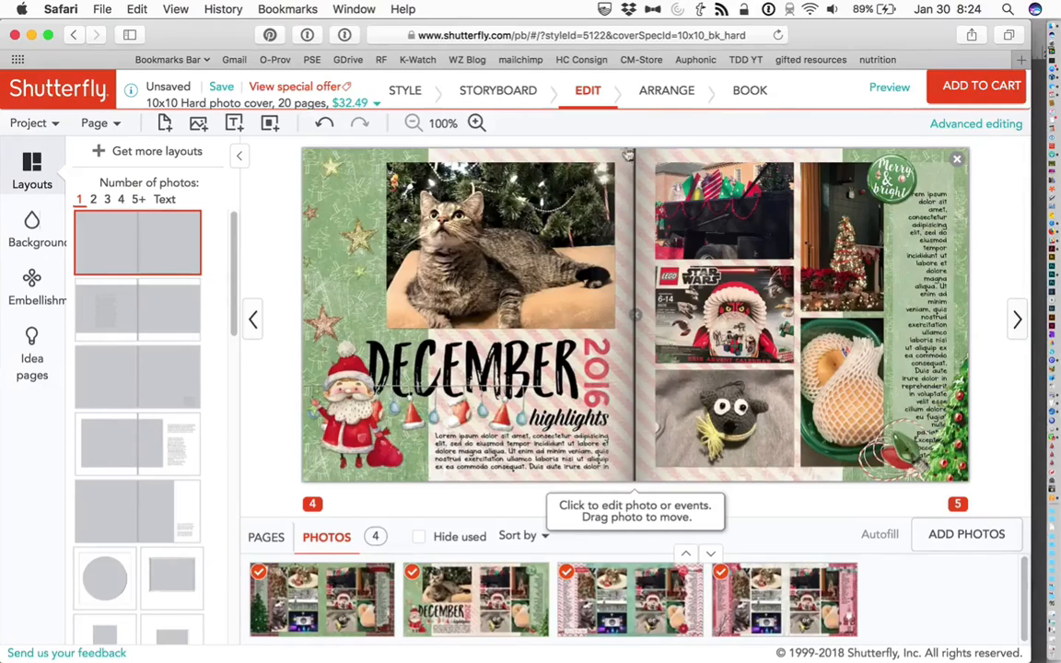
# - In the storyboard, examine the stand-alone first and last pages, page 1 and page 20
pyautogui.click(482, 96)
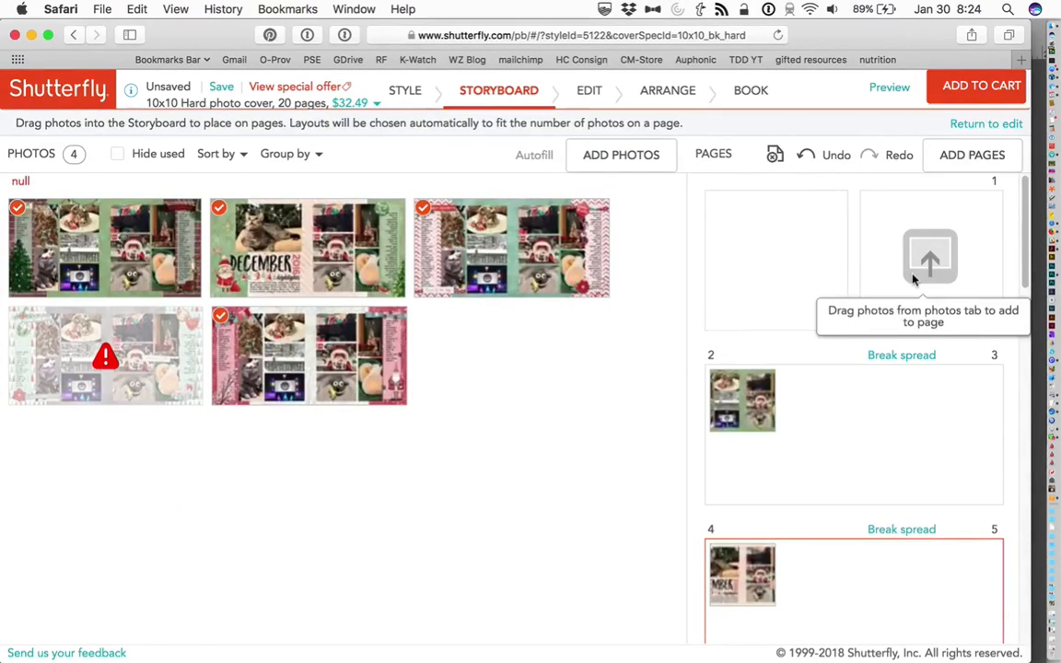
pyautogui.scroll(-15, 915, 279)
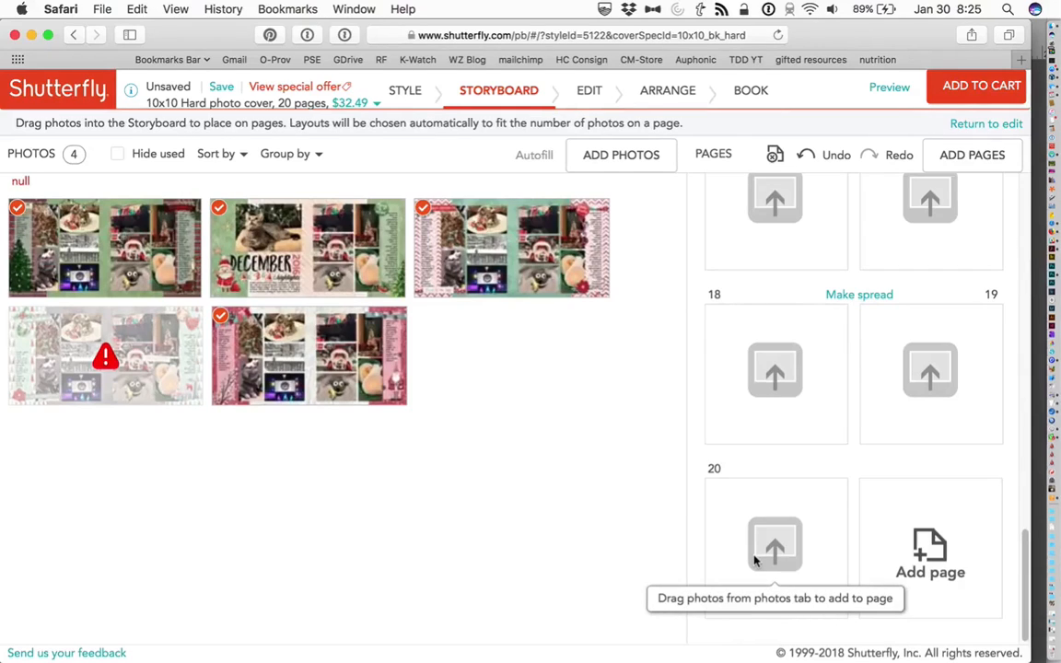
pyautogui.scroll(15, 753, 559)
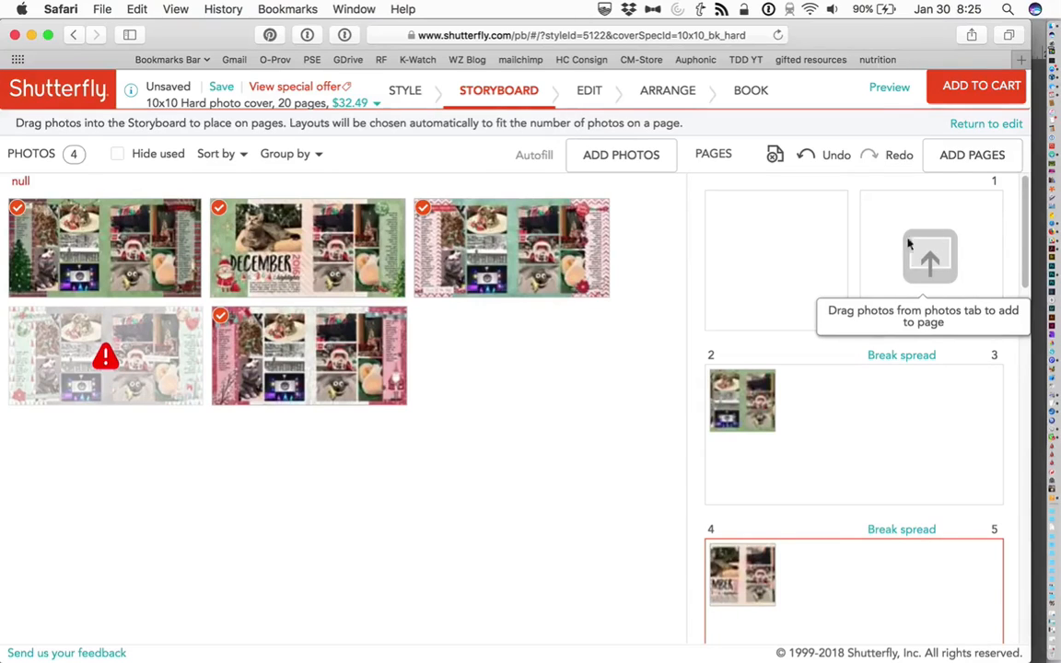
pyautogui.scroll(-15, 923, 260)
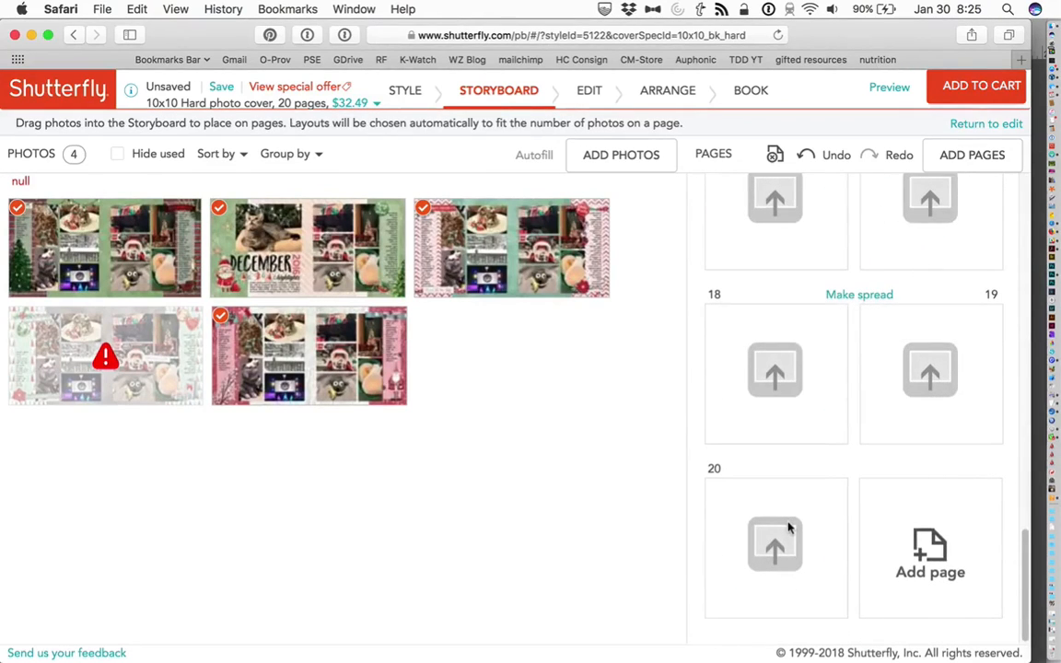
pyautogui.scroll(15, 788, 526)
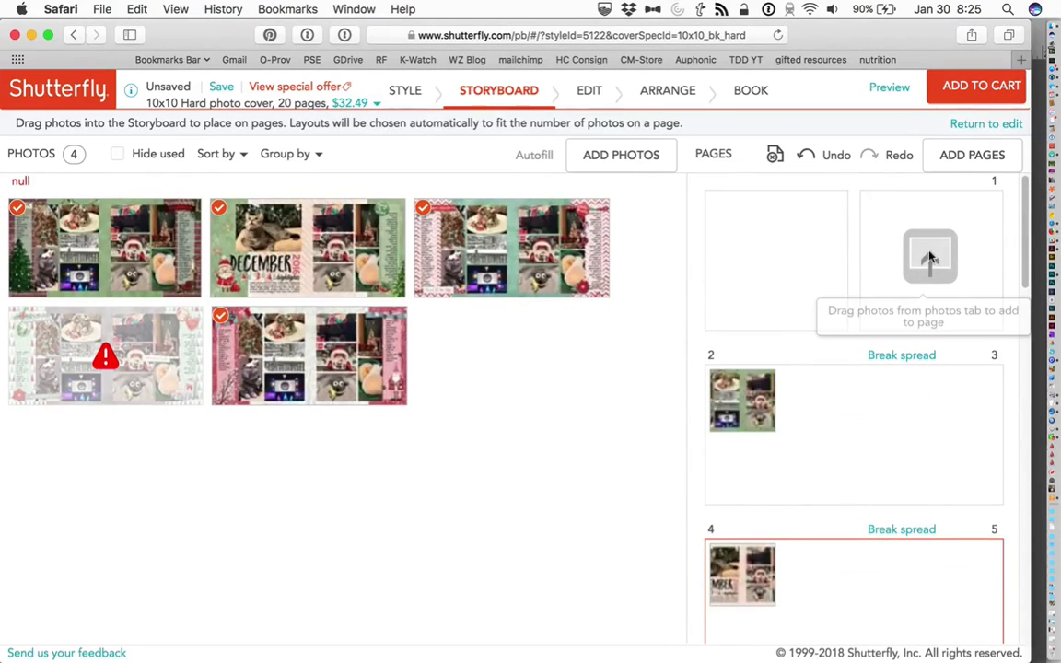
# - Return to page editing and go back through the book to the front and back cover
pyautogui.click(589, 92)
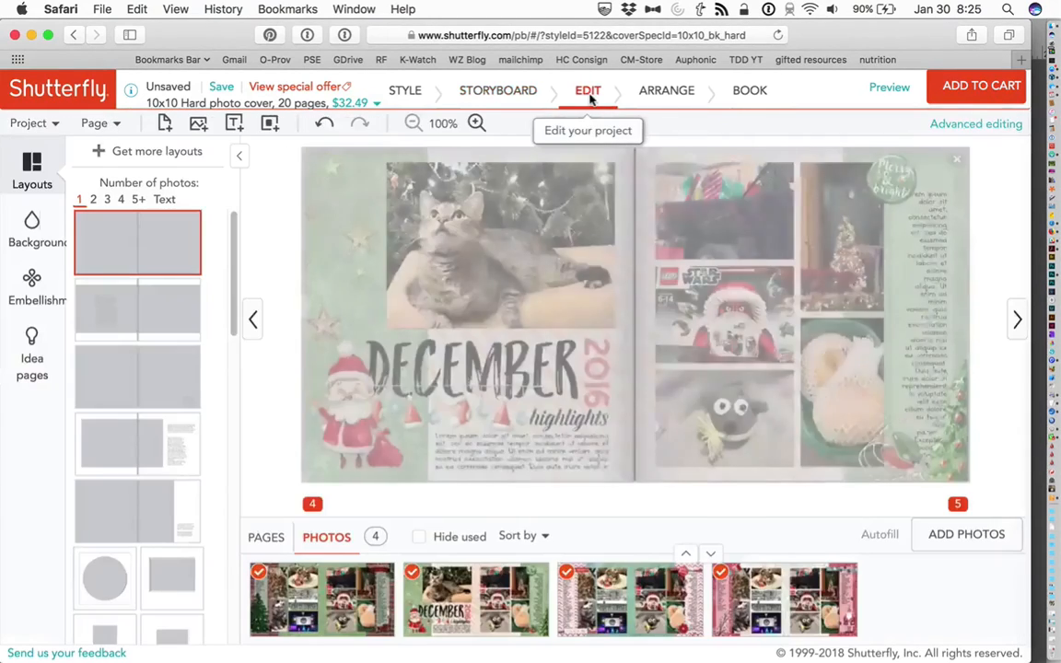
pyautogui.click(254, 320)
pyautogui.click(254, 321)
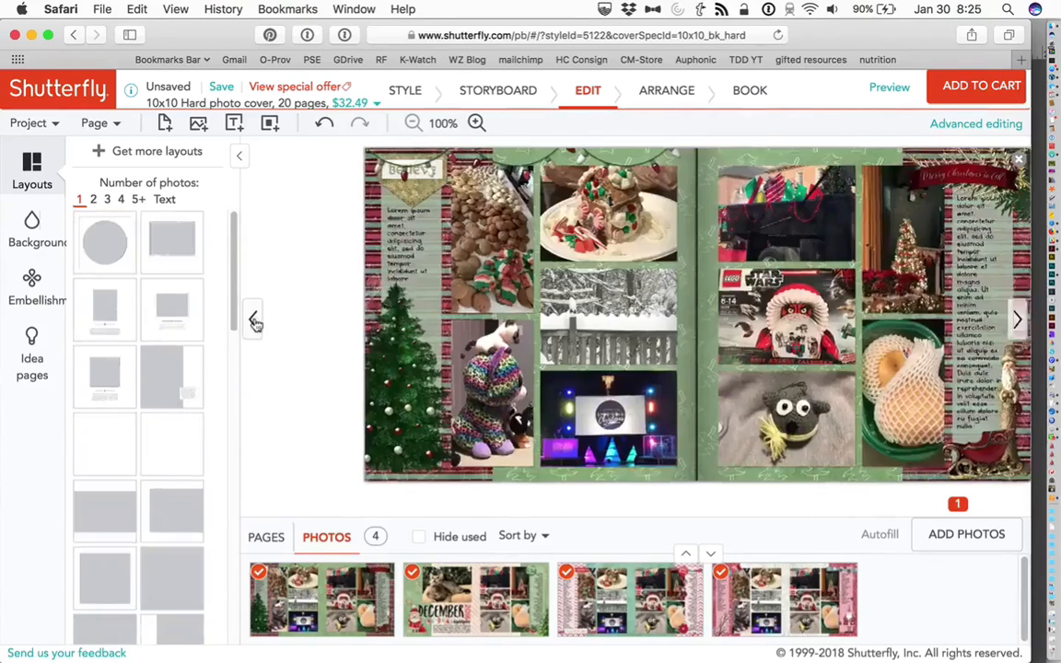
pyautogui.click(254, 319)
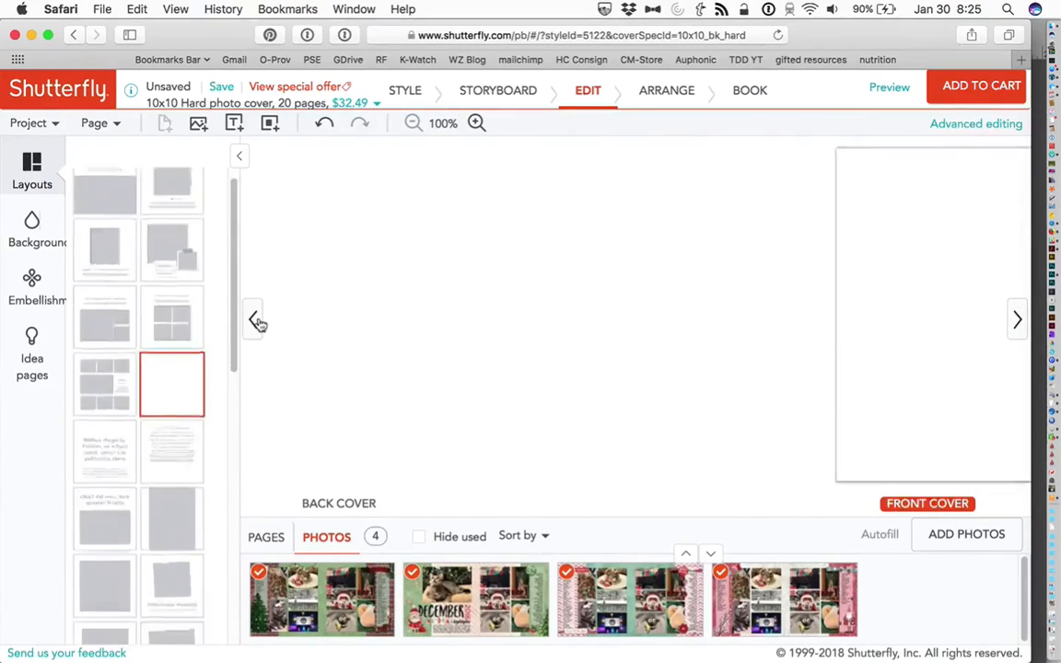